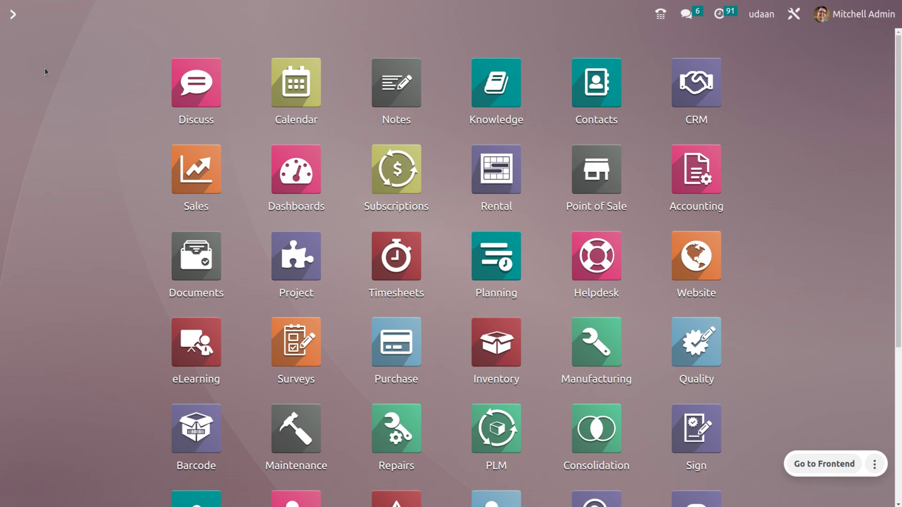
# Open the configuration settings of the Accounting app.
pyautogui.write('ACC')
pyautogui.press('Return')
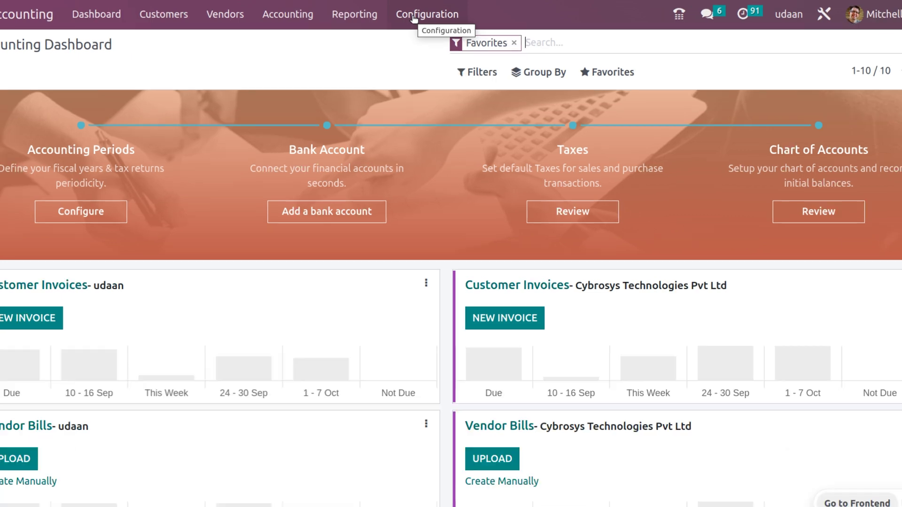
pyautogui.click(416, 18)
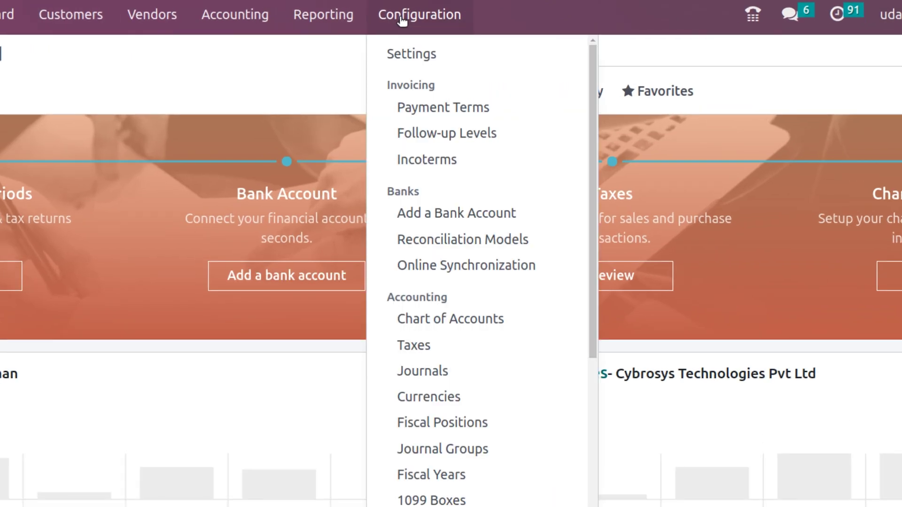
pyautogui.click(408, 55)
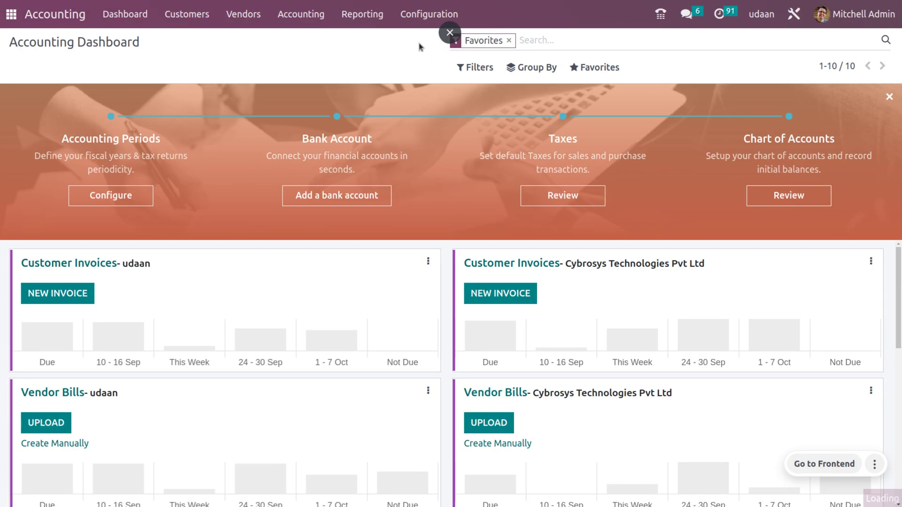
# Open the list of fiscal years from the Fiscal Periods section of the accounting settings.
pyautogui.scroll(-15, 412, 199)
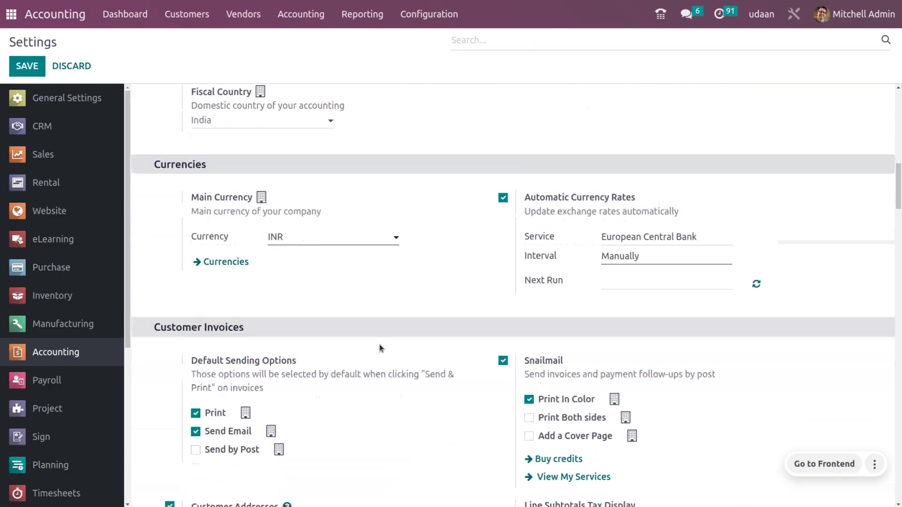
pyautogui.scroll(-15, 380, 348)
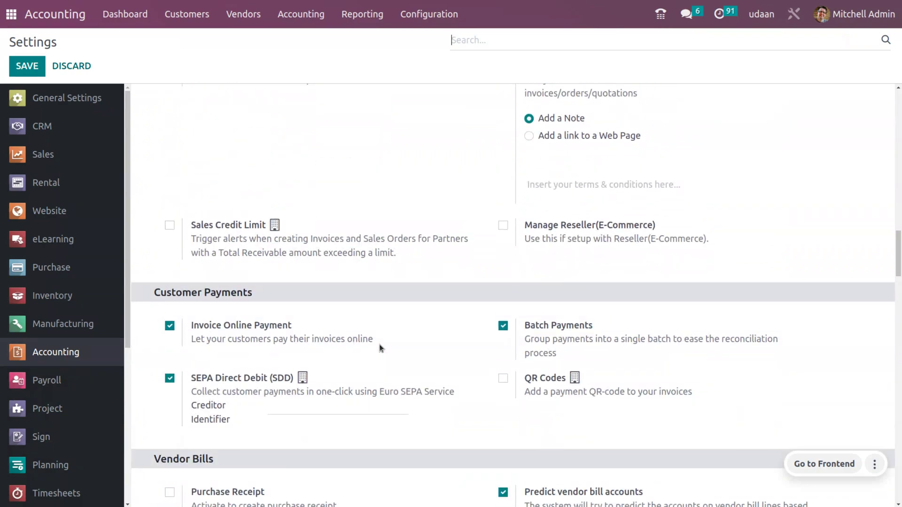
pyautogui.scroll(-13, 380, 347)
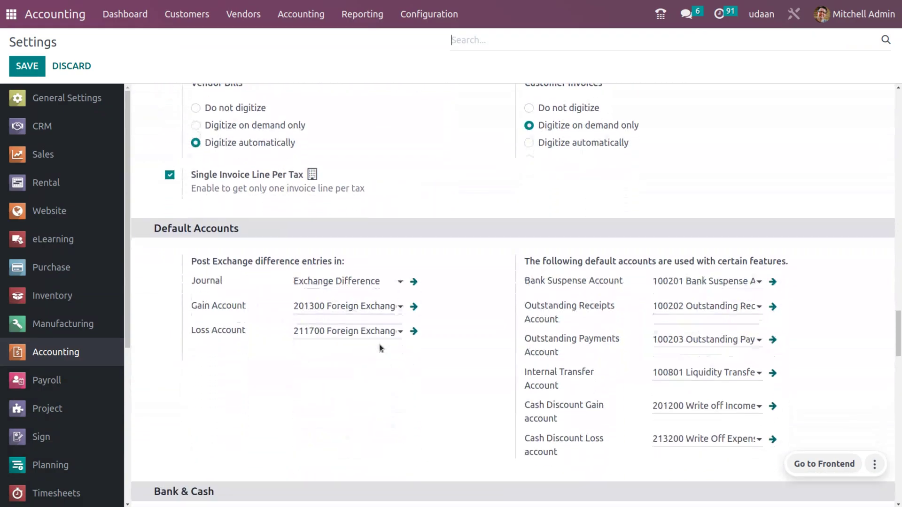
pyautogui.scroll(-6, 381, 347)
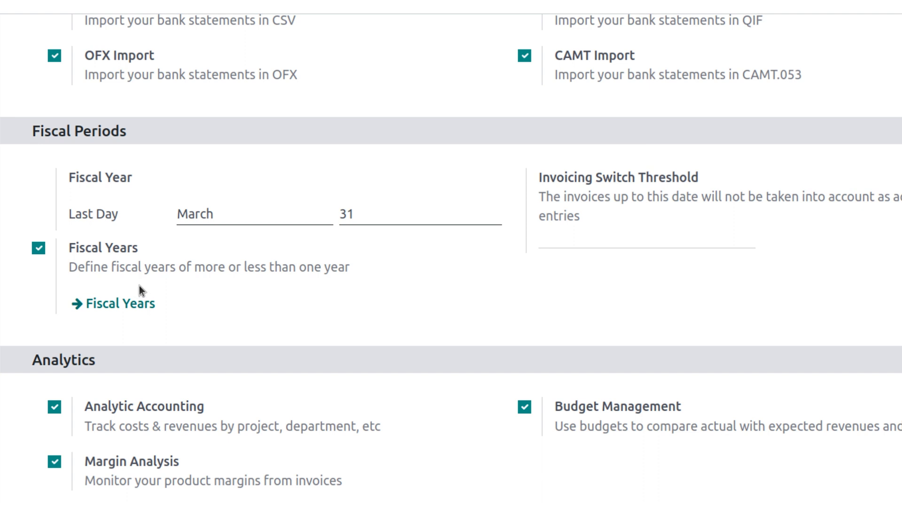
pyautogui.click(116, 310)
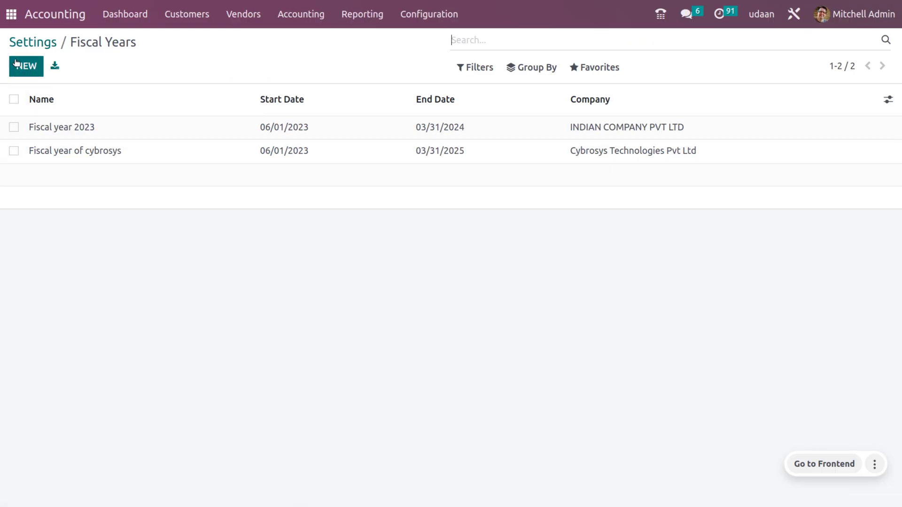
# Create a new fiscal year named FISCAL YEAR FOR UDAAN JUNE 2023.
pyautogui.click(20, 68)
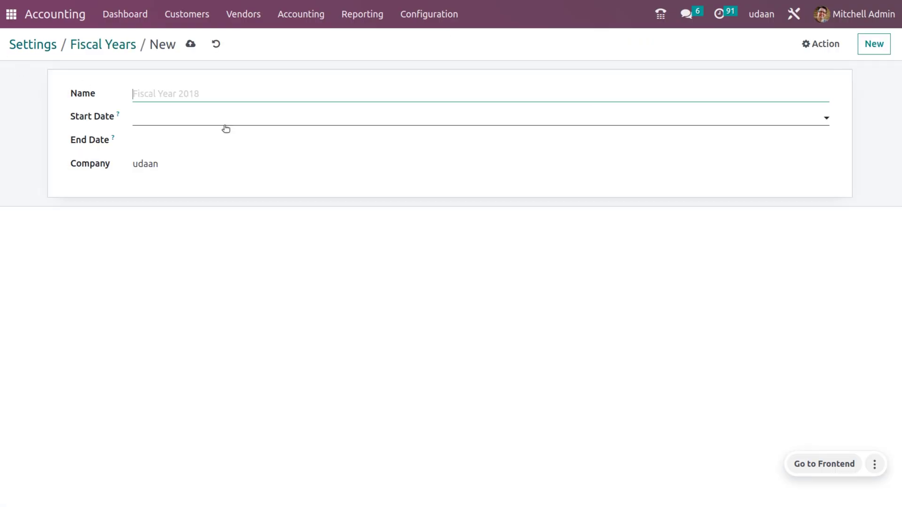
pyautogui.write('F')
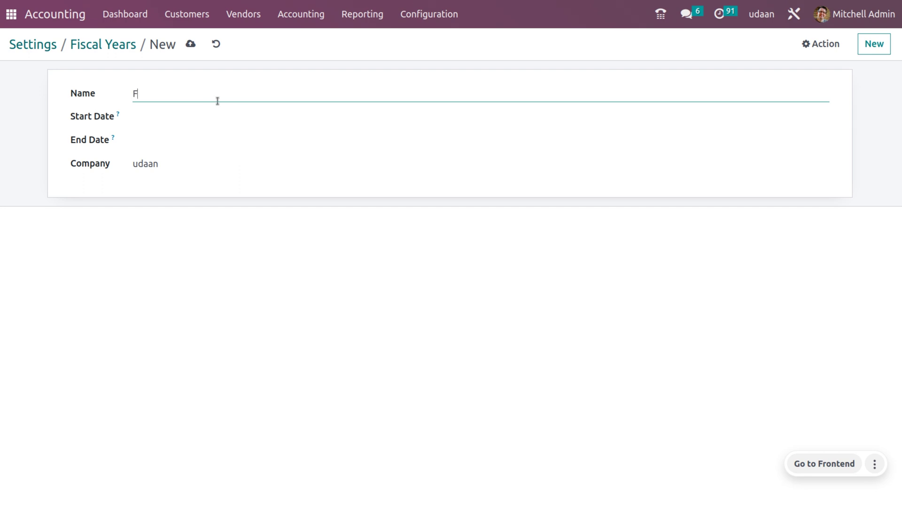
pyautogui.write('ISCAL YEAR FOR UDAAN JUNE 2023')
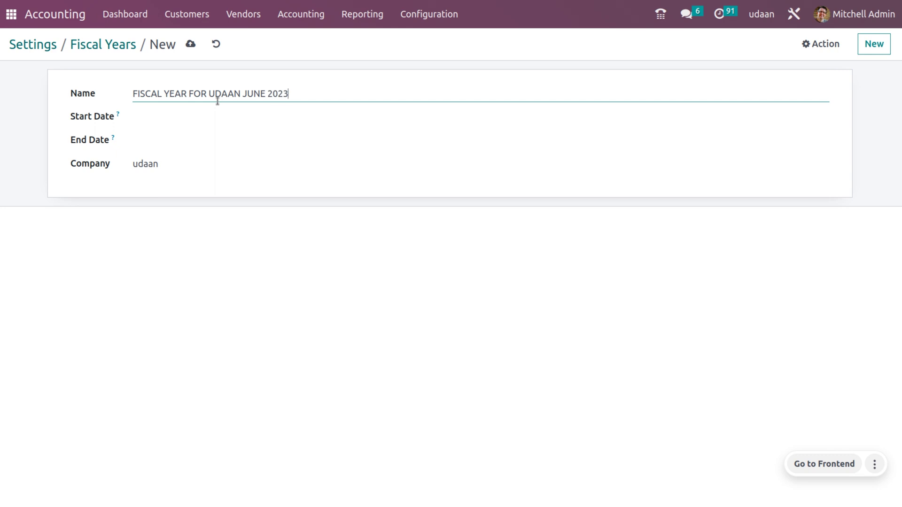
# Set the start date of the new fiscal year to 06/01/2023.
pyautogui.click(211, 118)
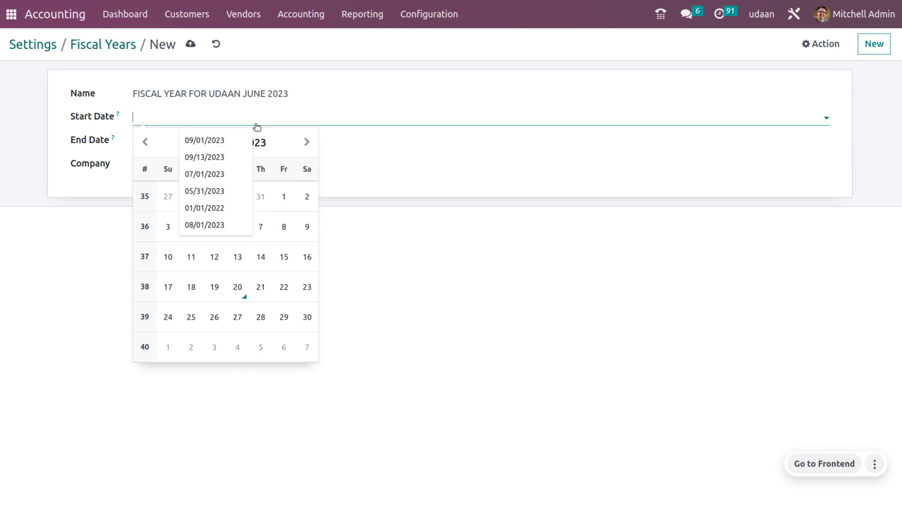
pyautogui.click(271, 142)
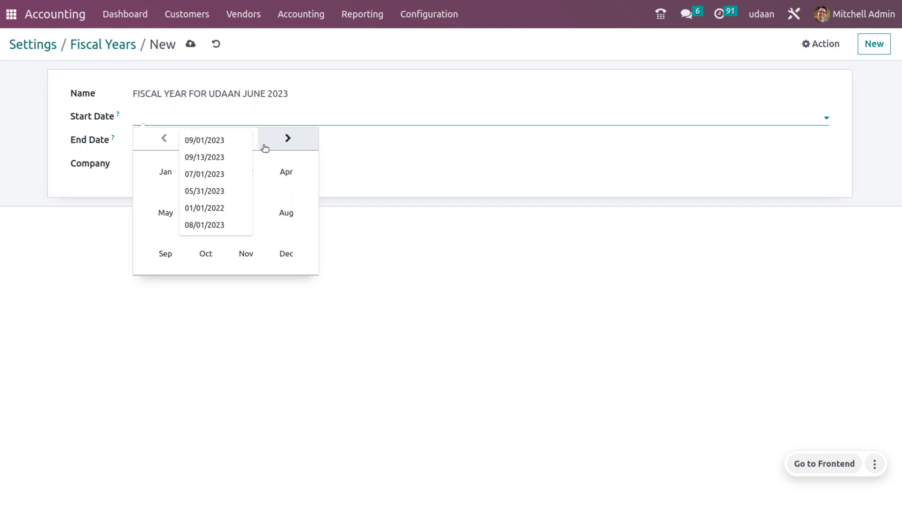
pyautogui.write('01/')
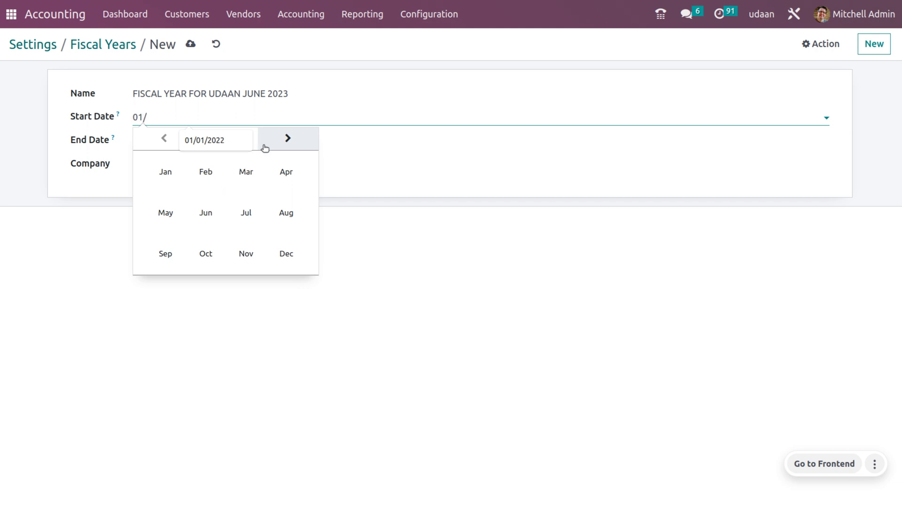
pyautogui.write('06/2023')
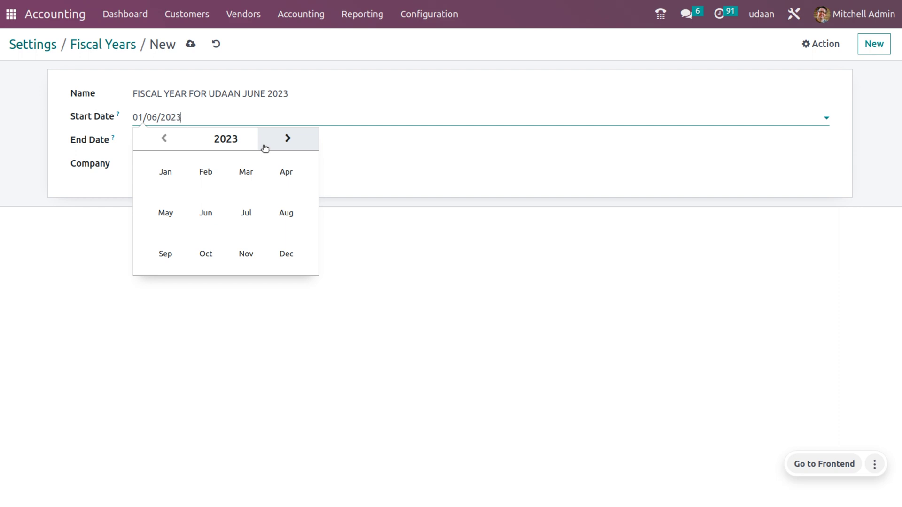
pyautogui.click(383, 125)
pyautogui.click(157, 117)
pyautogui.click(206, 214)
pyautogui.click(261, 197)
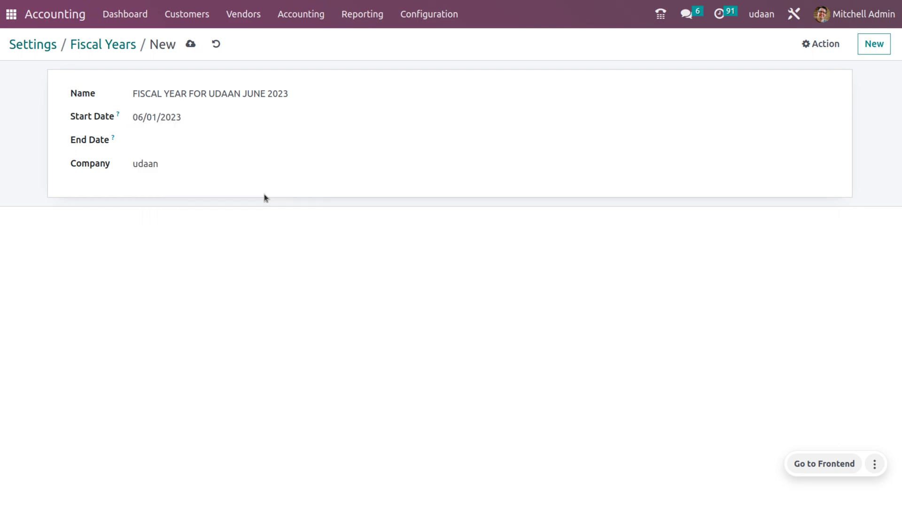
# Set the fiscal year's end date to 03/31/2023 and try to save the record.
pyautogui.click(156, 143)
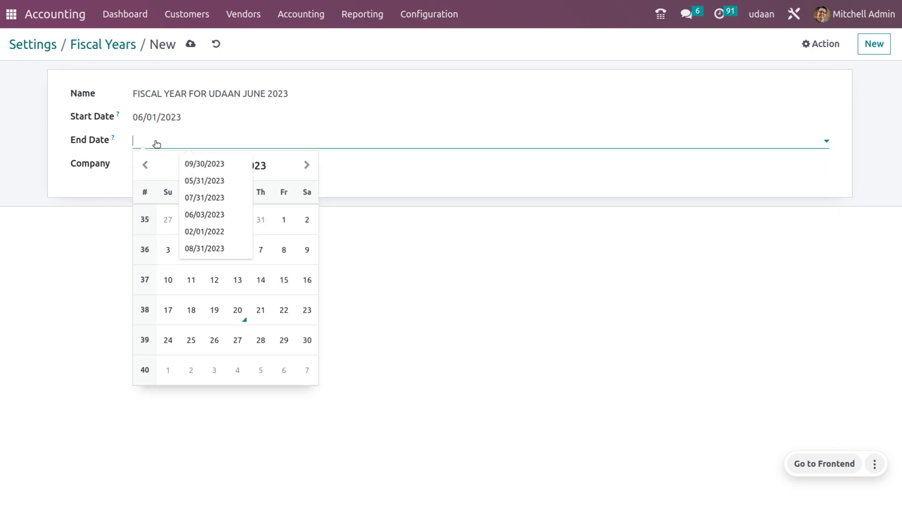
pyautogui.click(281, 164)
pyautogui.write('03/')
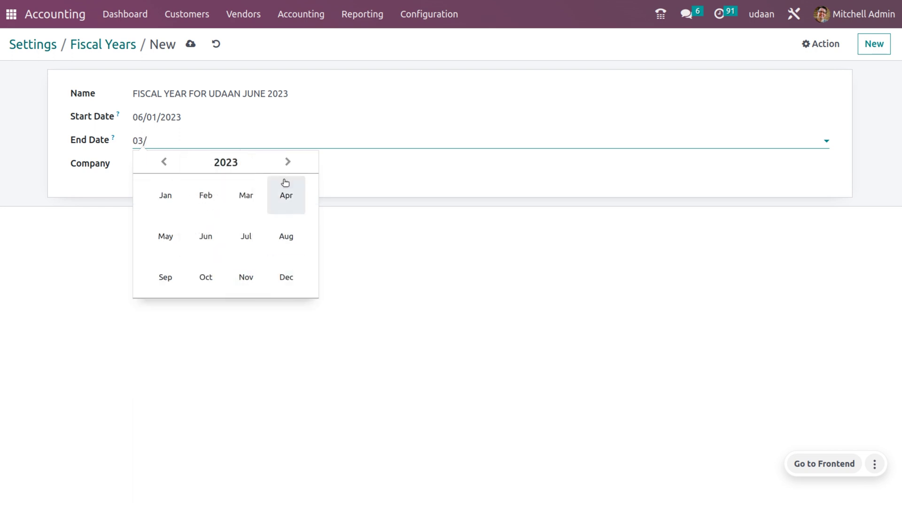
pyautogui.write('31/2023')
pyautogui.press('Return')
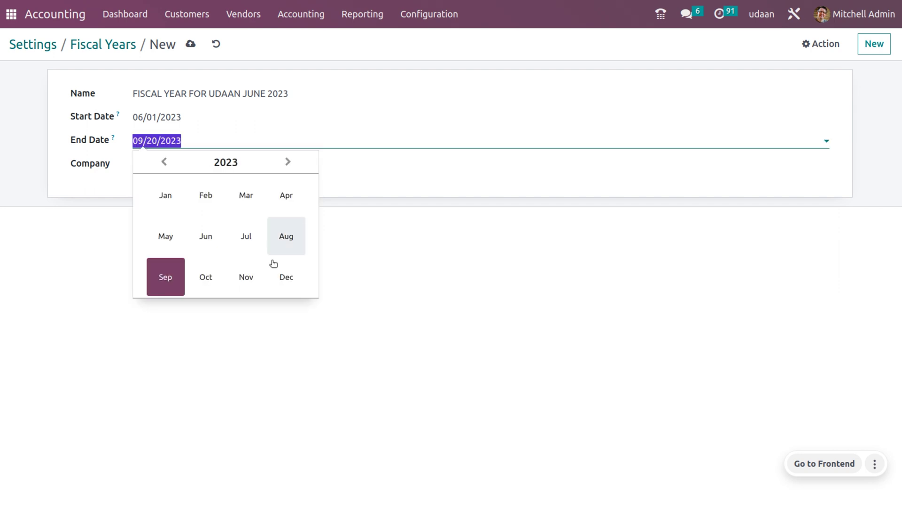
pyautogui.click(246, 197)
pyautogui.click(284, 340)
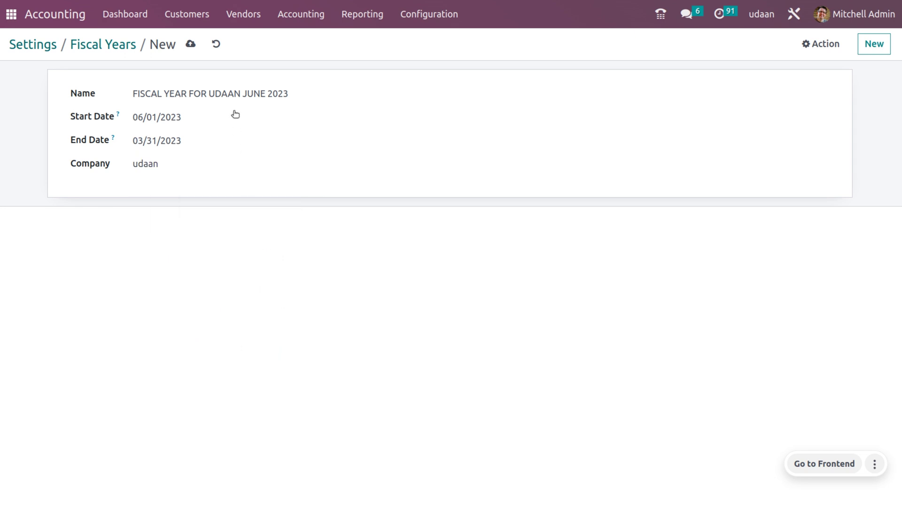
pyautogui.click(191, 44)
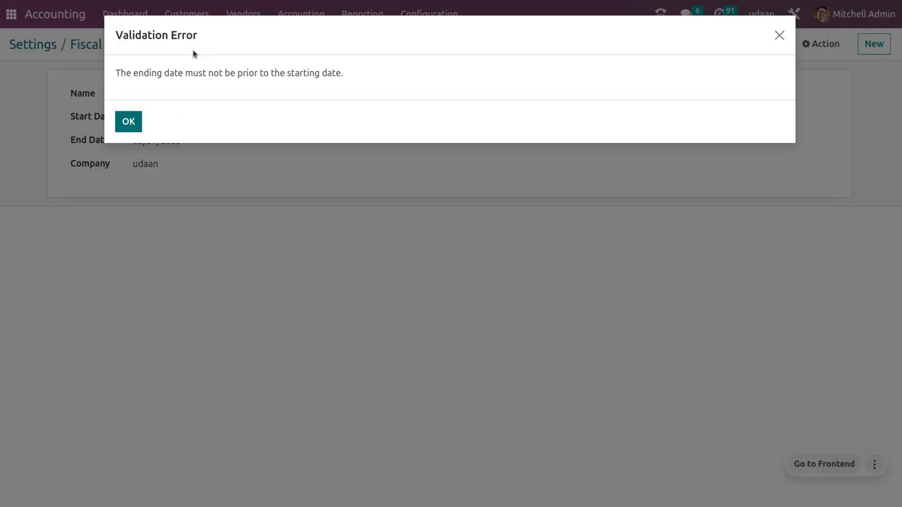
pyautogui.click(140, 122)
# Try to switch the end date's year to 2024 and save the fiscal year.
pyautogui.click(183, 140)
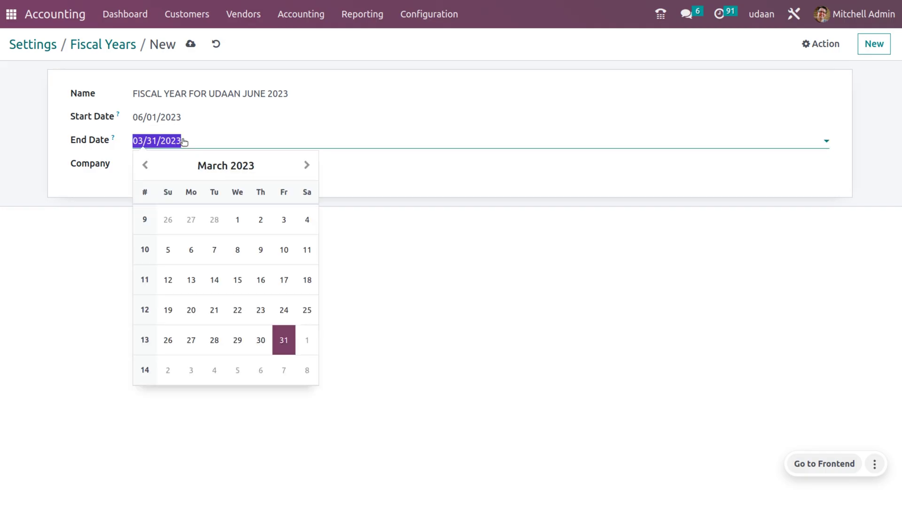
pyautogui.click(251, 164)
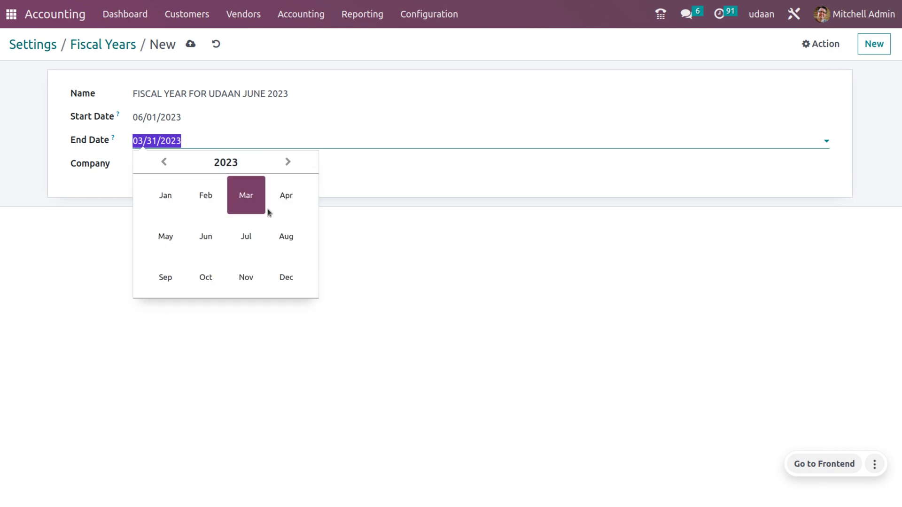
pyautogui.click(231, 163)
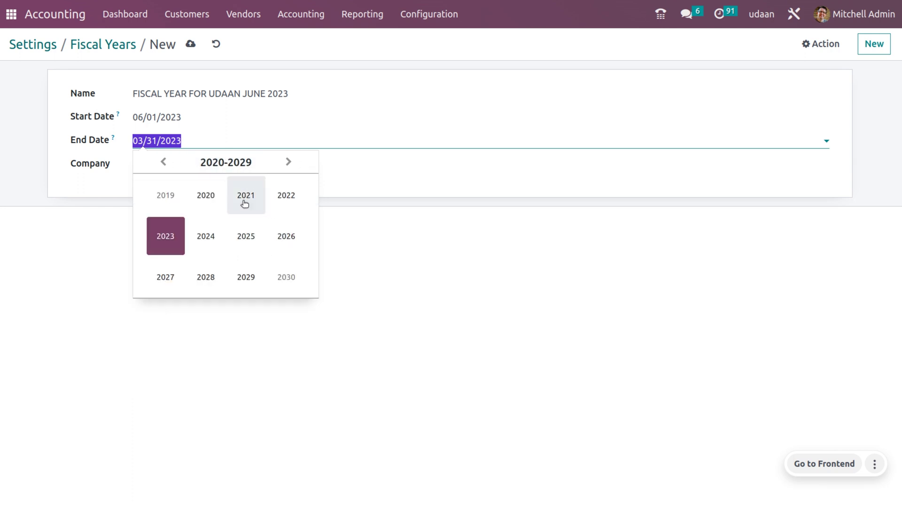
pyautogui.click(205, 236)
pyautogui.click(190, 44)
pyautogui.click(127, 120)
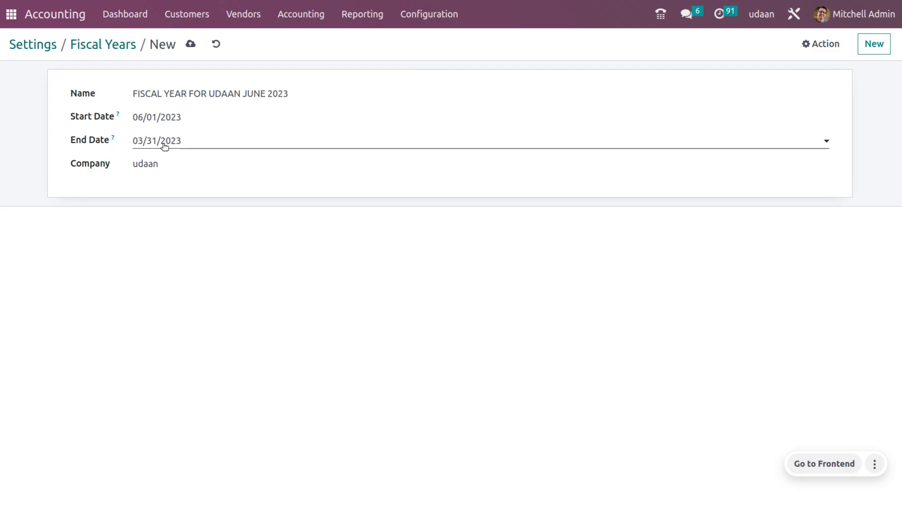
# Try to correct the end date of the fiscal year to 03/31/2024 by editing its text.
pyautogui.click(184, 142)
pyautogui.press('BackSpace')
pyautogui.write('4')
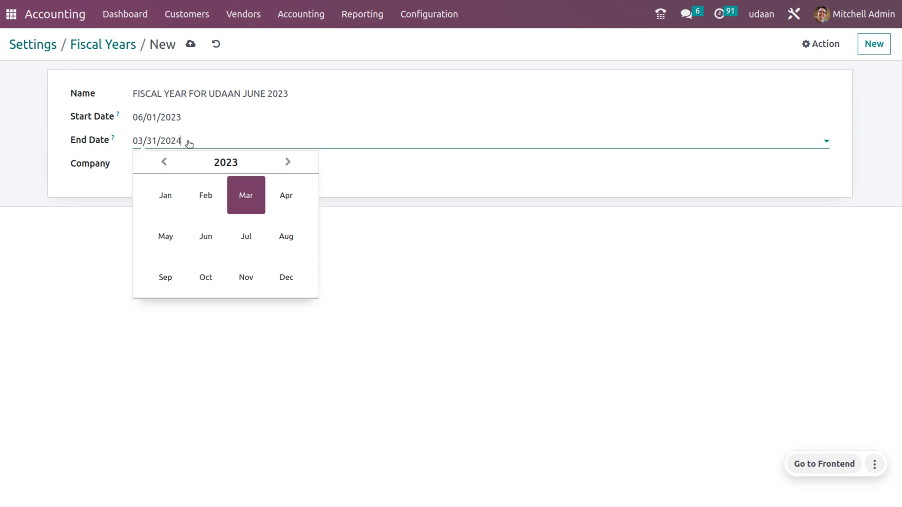
pyautogui.press('Escape')
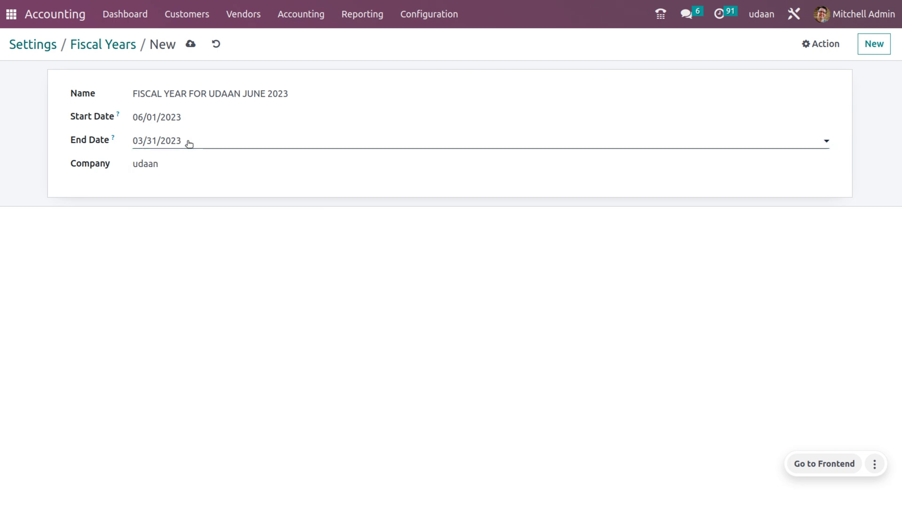
# Pick 03/31/2024 as the end date of the fiscal year and save the record.
pyautogui.click(187, 142)
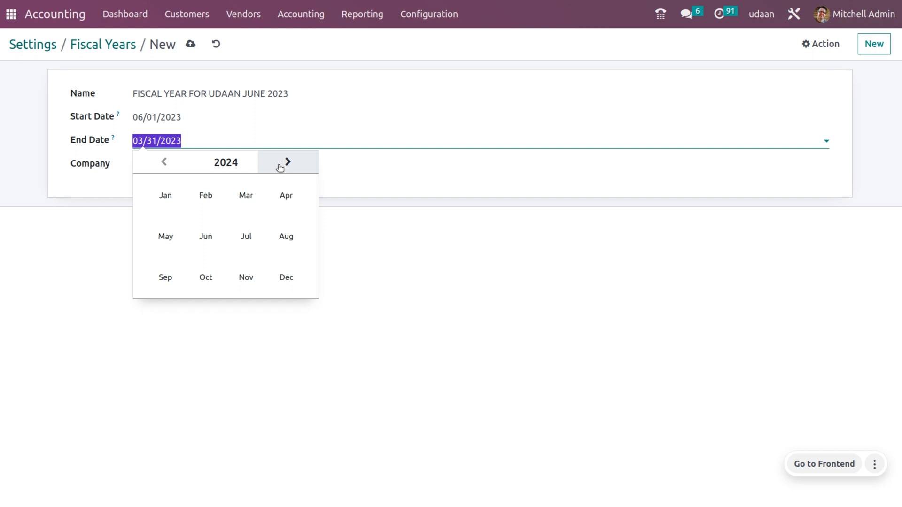
pyautogui.click(246, 195)
pyautogui.click(172, 364)
pyautogui.click(190, 44)
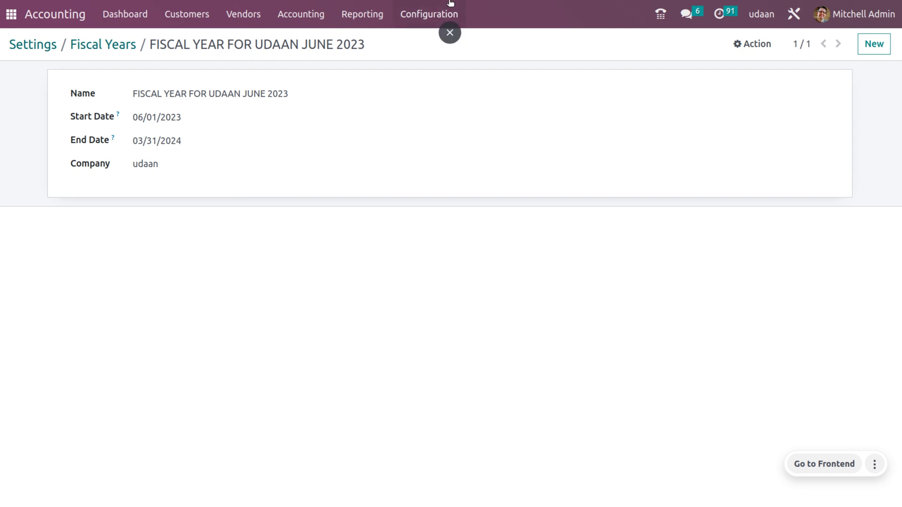
# Open the manual review of end-of-year balances for the chart of accounts from the accounting settings.
pyautogui.click(406, 4)
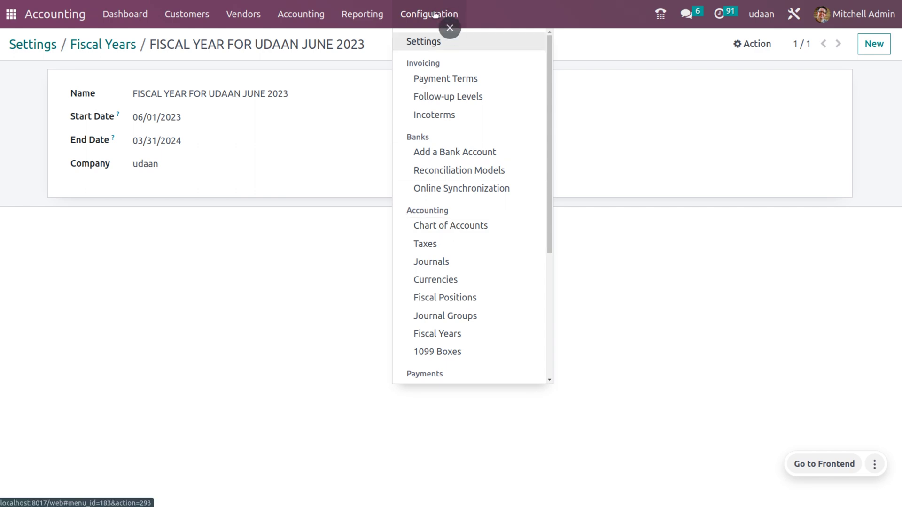
pyautogui.click(436, 41)
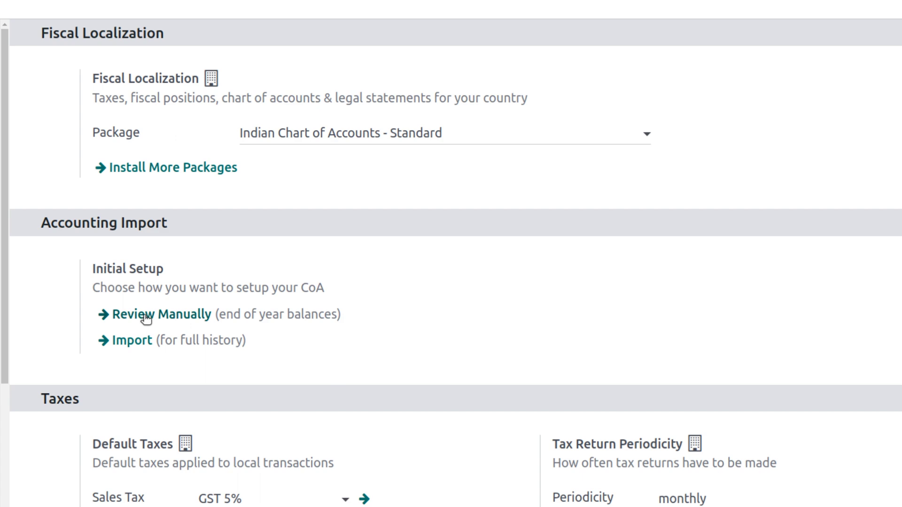
pyautogui.click(145, 316)
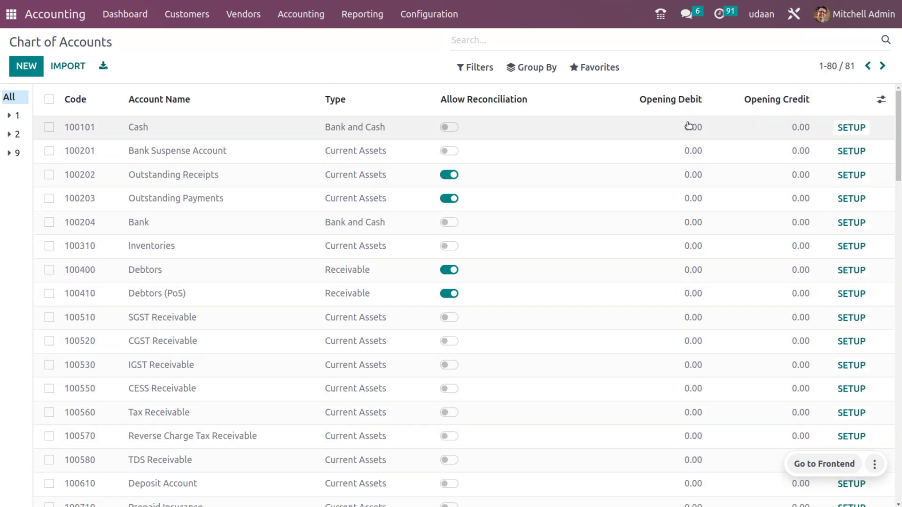
# Set the opening debit of the 100101 Cash account to 1000000 and save the chart of accounts.
pyautogui.click(688, 125)
pyautogui.write('1000000')
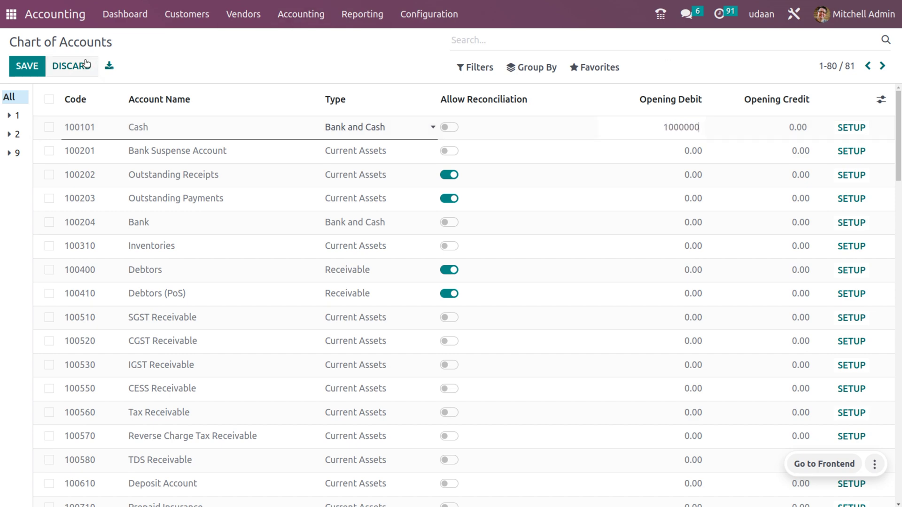
pyautogui.click(27, 66)
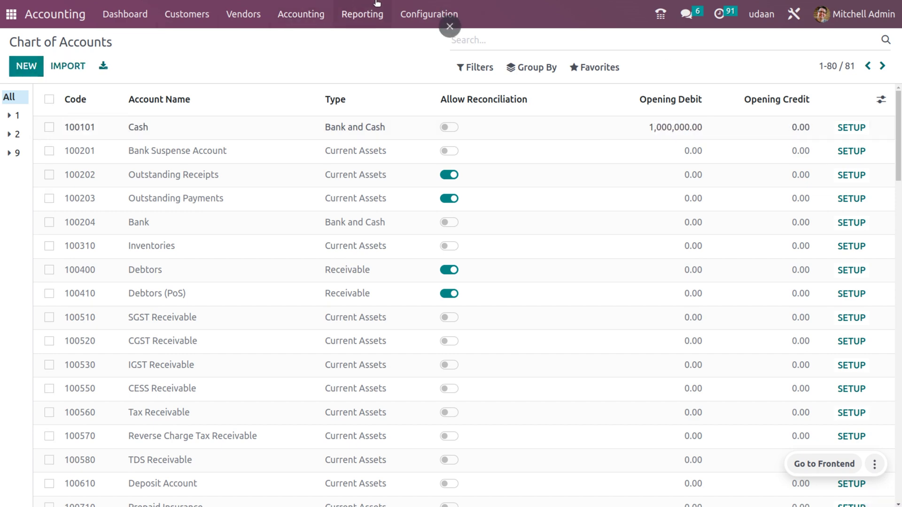
# List the journal entries without the Posted filter, then open the draft Opening Journal Entry and post it.
pyautogui.click(329, 14)
pyautogui.click(325, 59)
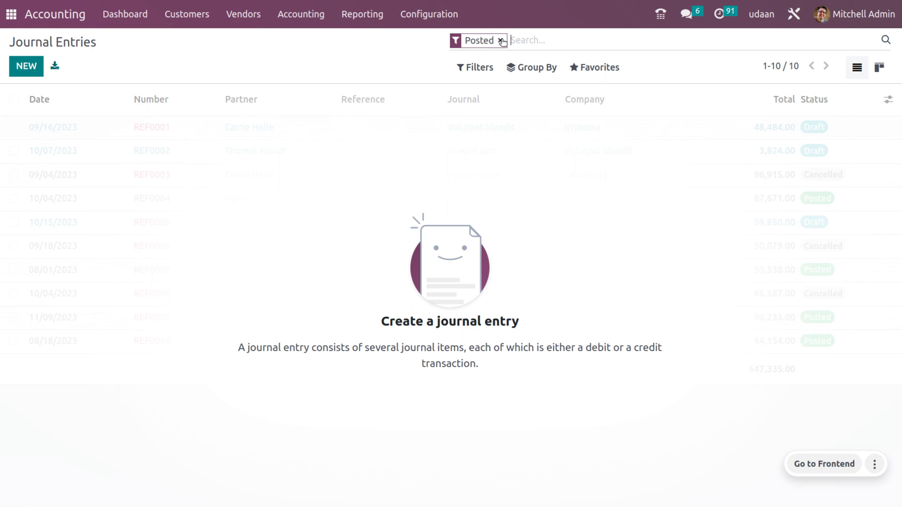
pyautogui.click(500, 40)
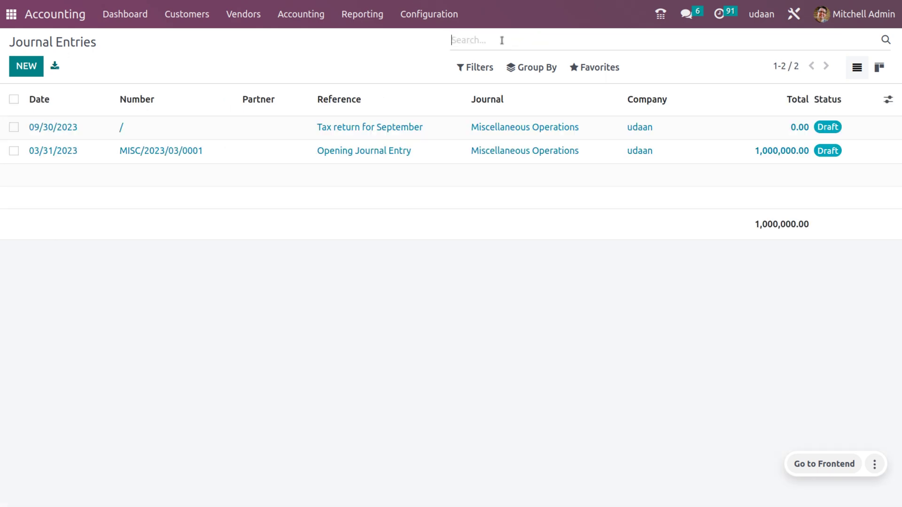
pyautogui.click(366, 156)
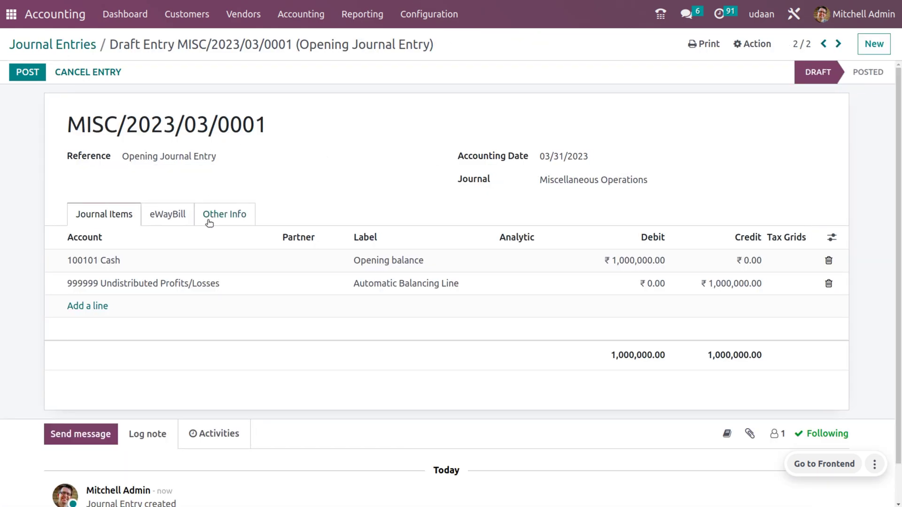
pyautogui.click(24, 75)
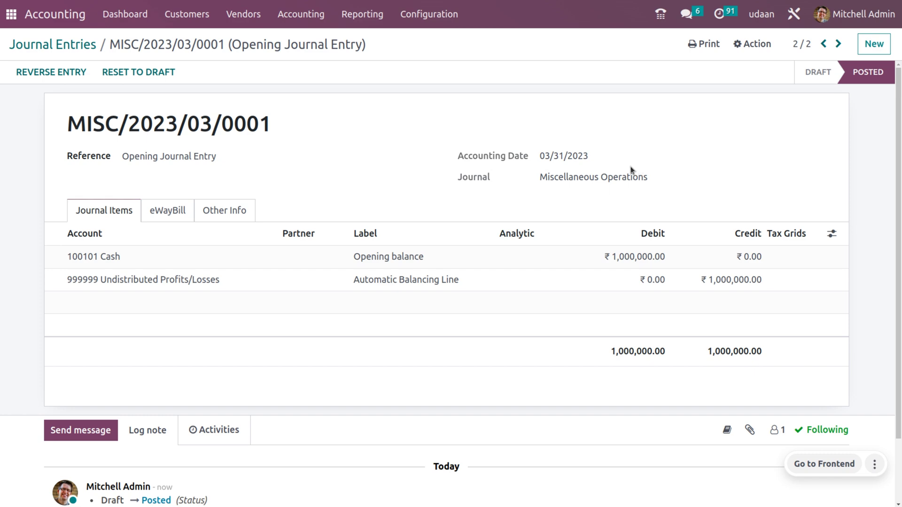
# Create a customer invoice for Deco Addict and add a line for the product [CONS_0001] Whiteboard Pen.
pyautogui.click(200, 14)
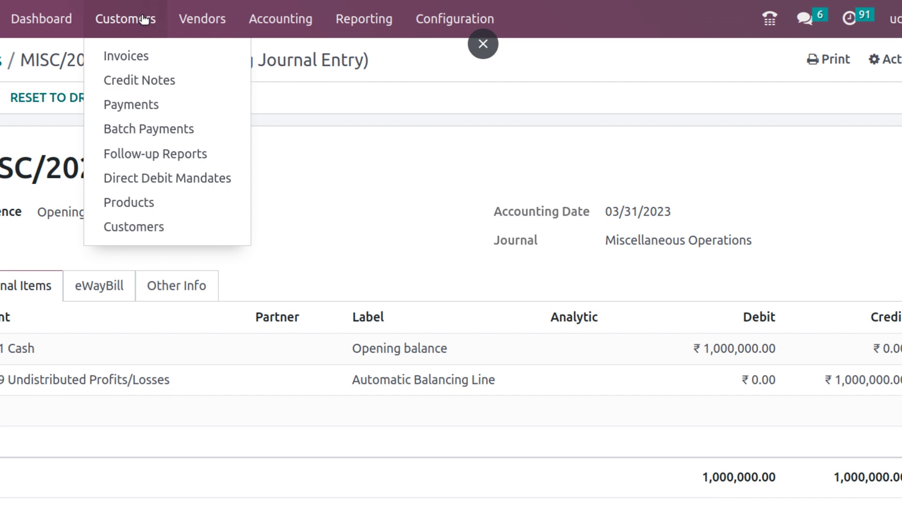
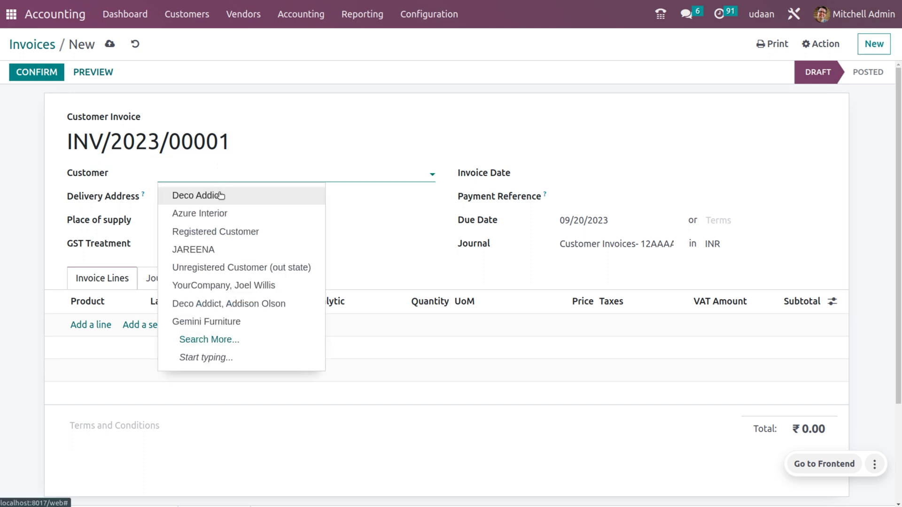
pyautogui.click(222, 196)
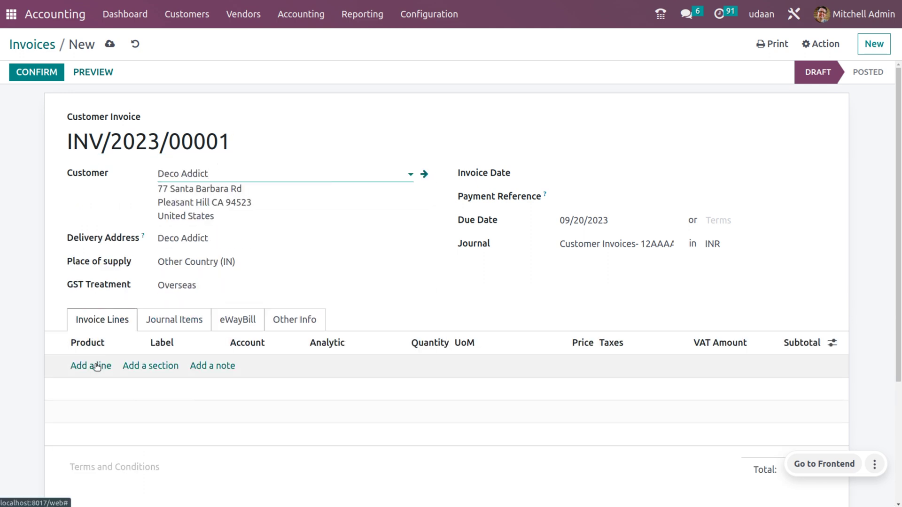
pyautogui.click(96, 367)
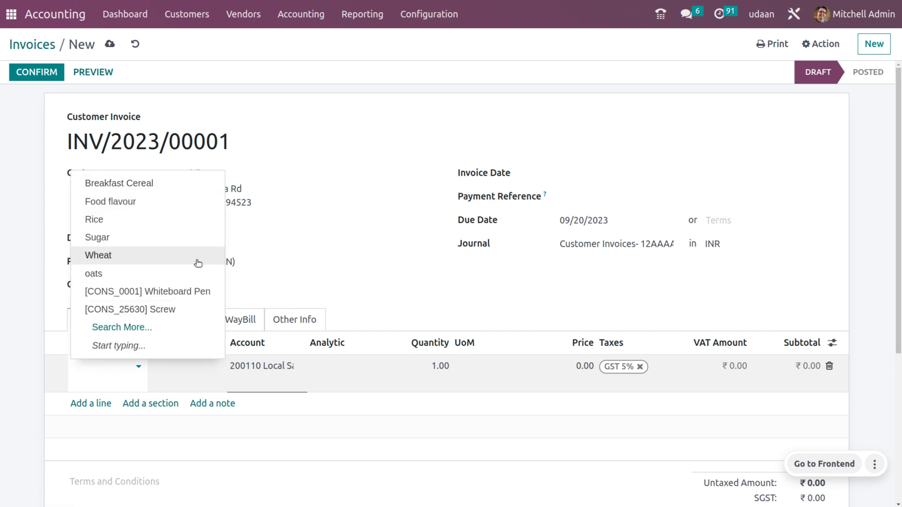
pyautogui.click(188, 298)
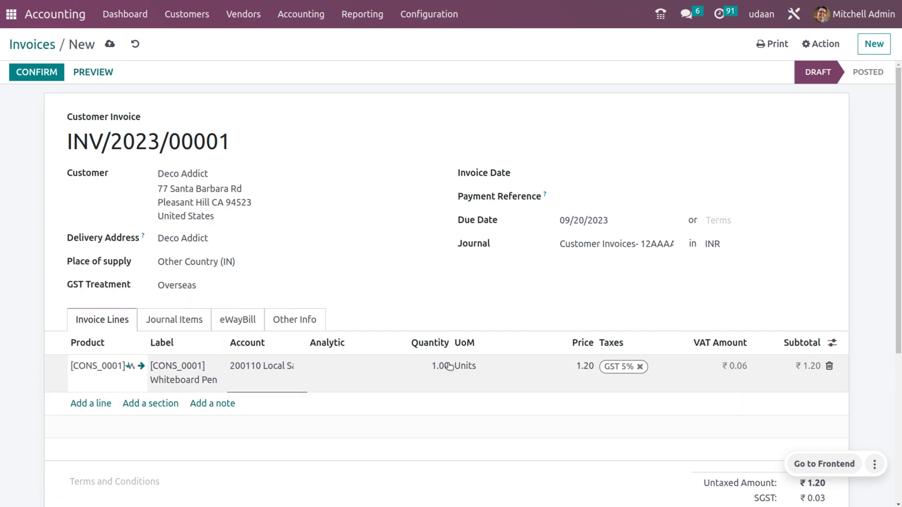
# Set the Whiteboard Pen line to quantity 1000 and price 20, and remove its GST 5% tax.
pyautogui.click(439, 371)
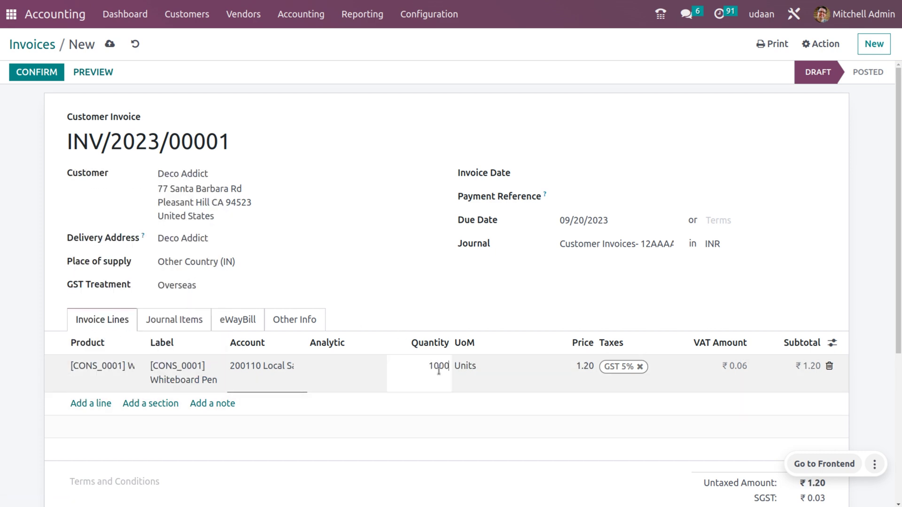
pyautogui.click(639, 366)
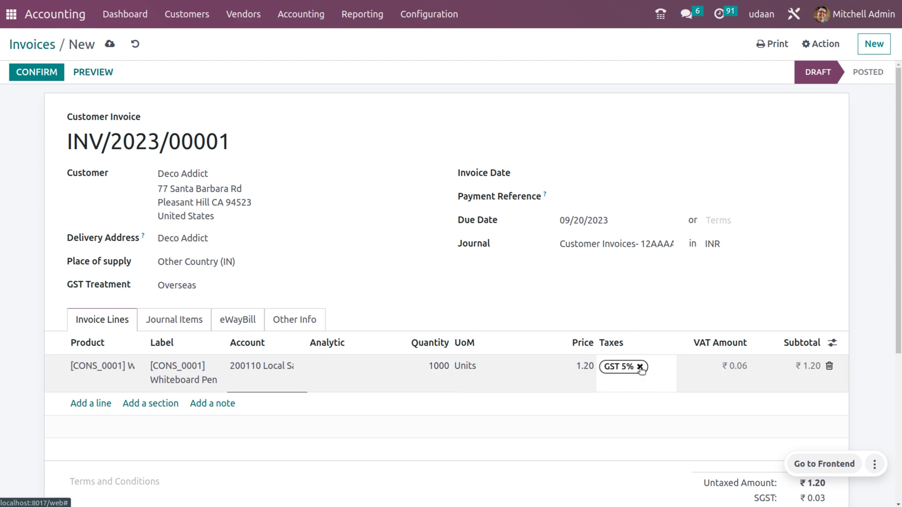
pyautogui.click(584, 367)
pyautogui.write('20')
pyautogui.click(590, 167)
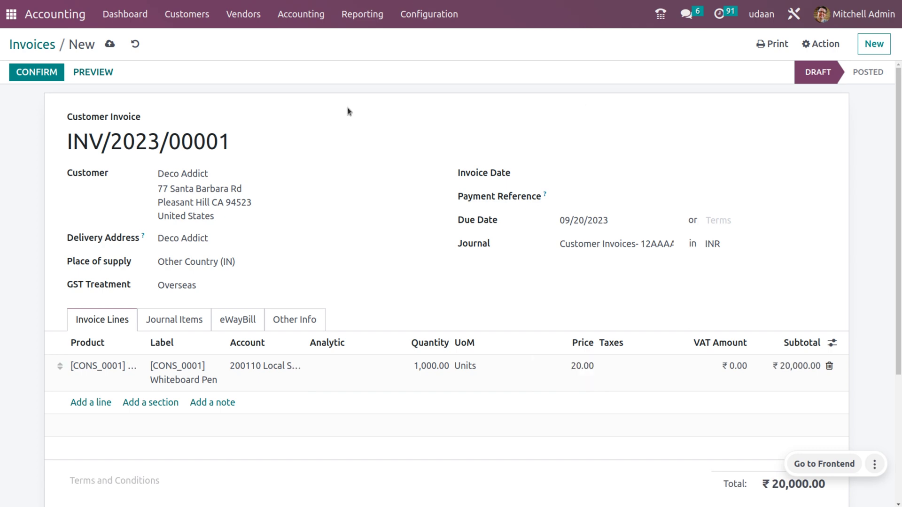
# Save and confirm the customer invoice, and select its invoice number for copying.
pyautogui.click(113, 45)
pyautogui.click(37, 72)
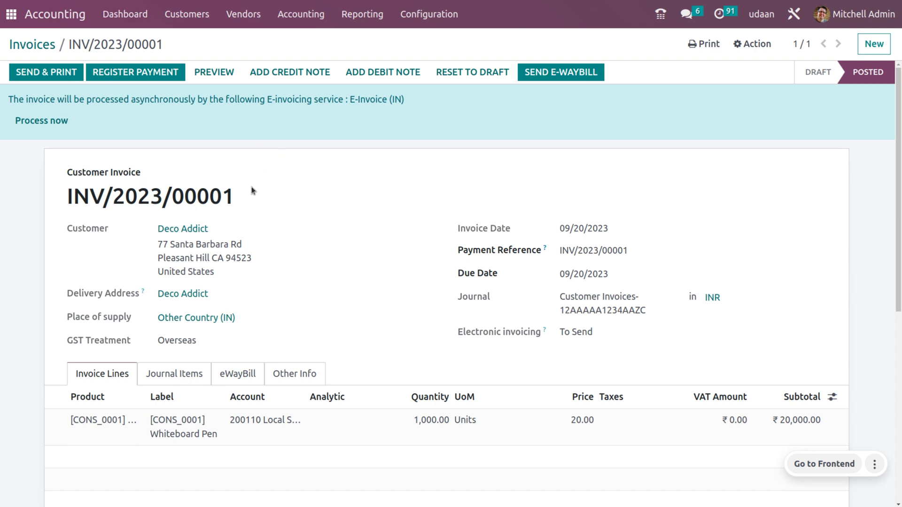
pyautogui.moveTo(259, 199); pyautogui.dragTo(61, 200)
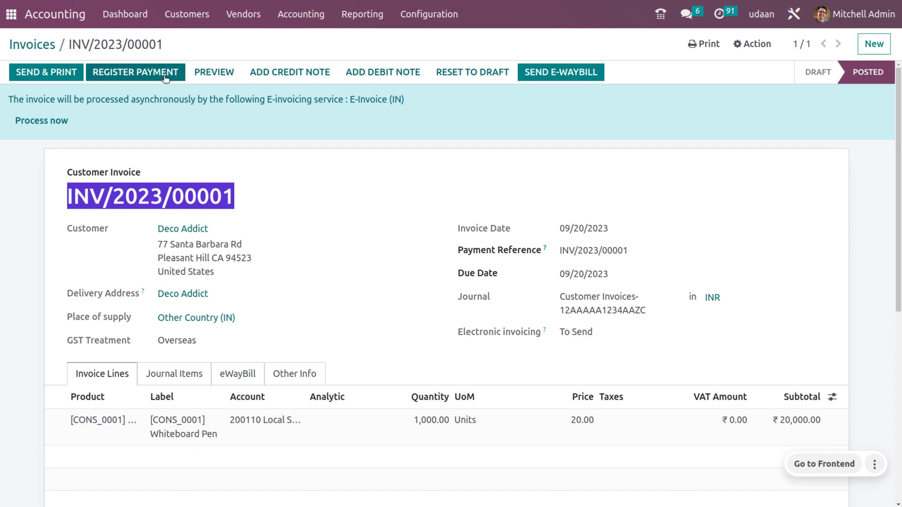
# Open the Bank journal's reconciliation from the accounting dashboard and start a new transaction.
pyautogui.click(120, 14)
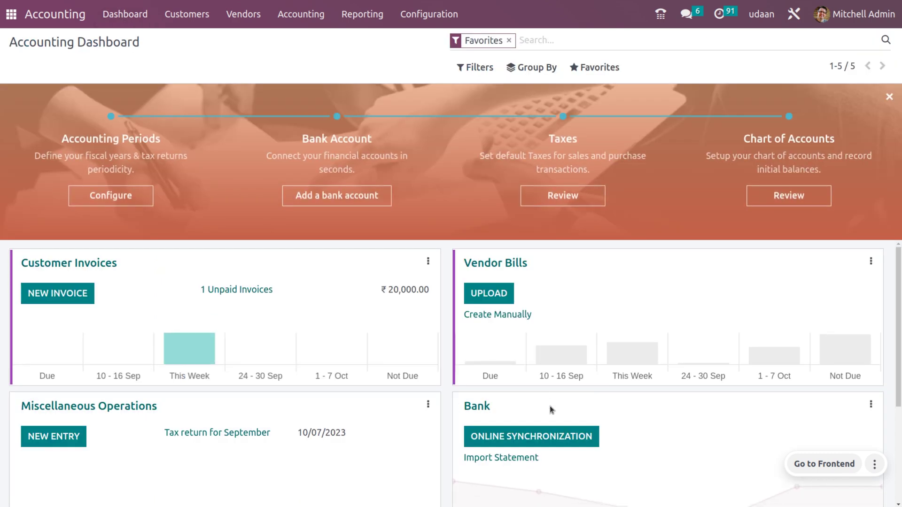
pyautogui.scroll(-3, 552, 405)
pyautogui.scroll(1, 552, 406)
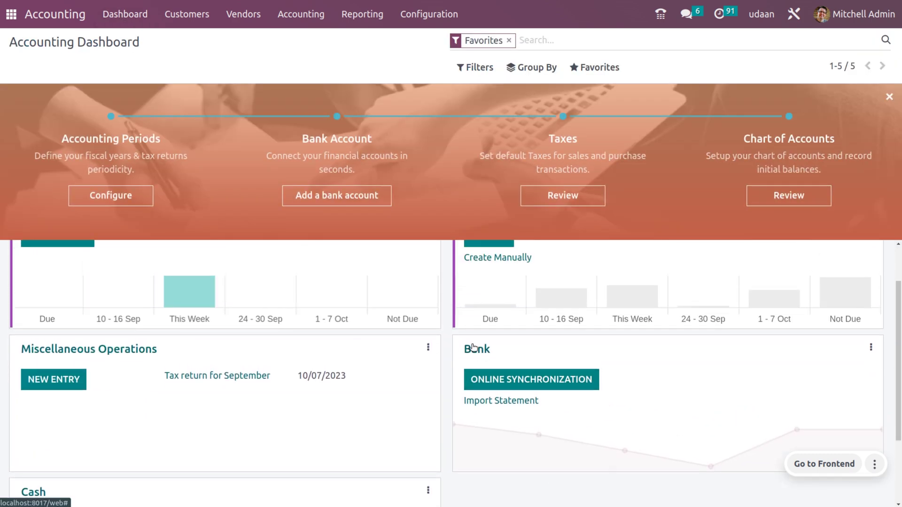
pyautogui.click(475, 349)
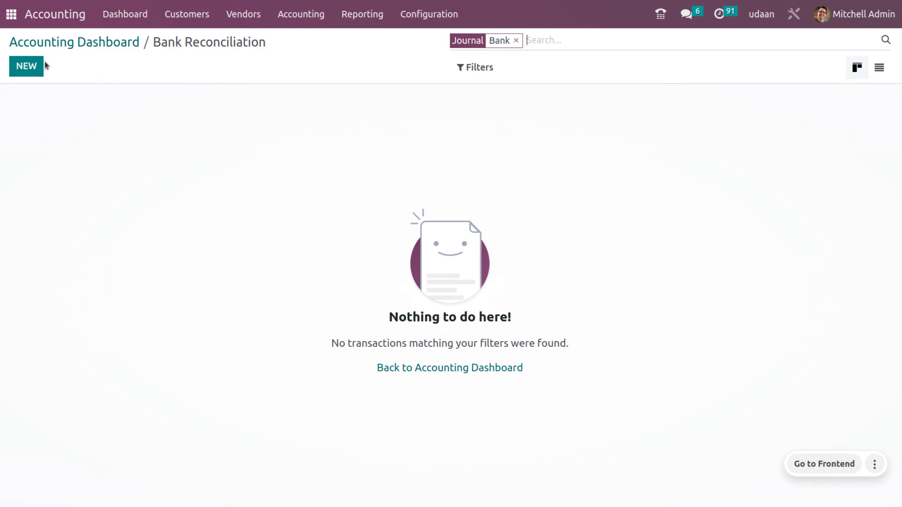
pyautogui.click(27, 66)
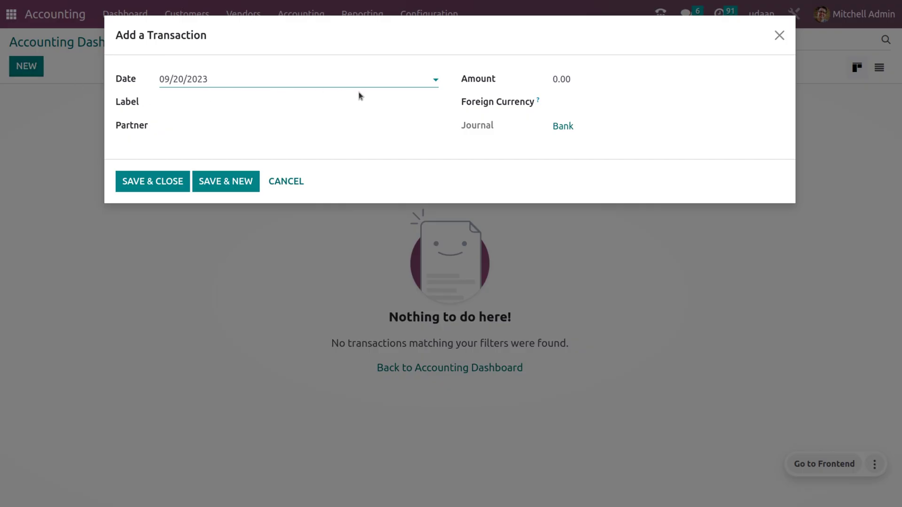
# Set the bank transaction's amount to 20000 and its label to INV/2023/00001.
pyautogui.click(578, 78)
pyautogui.press('BackSpace')
pyautogui.press('BackSpace')
pyautogui.press('BackSpace')
pyautogui.press('BackSpace')
pyautogui.write('20000')
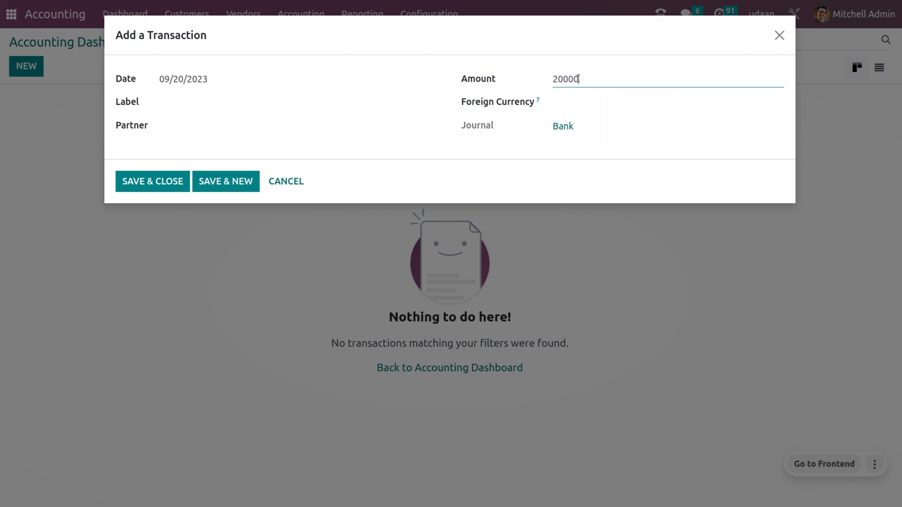
pyautogui.click(275, 99)
pyautogui.write('INV/2023/00001')
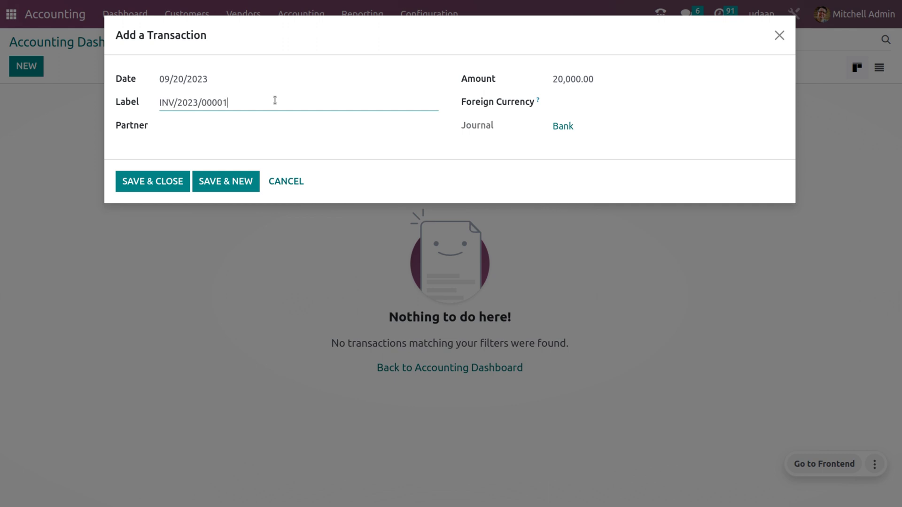
# Choose Deco Addict as the bank transaction's partner, and save and close the transaction.
pyautogui.click(240, 126)
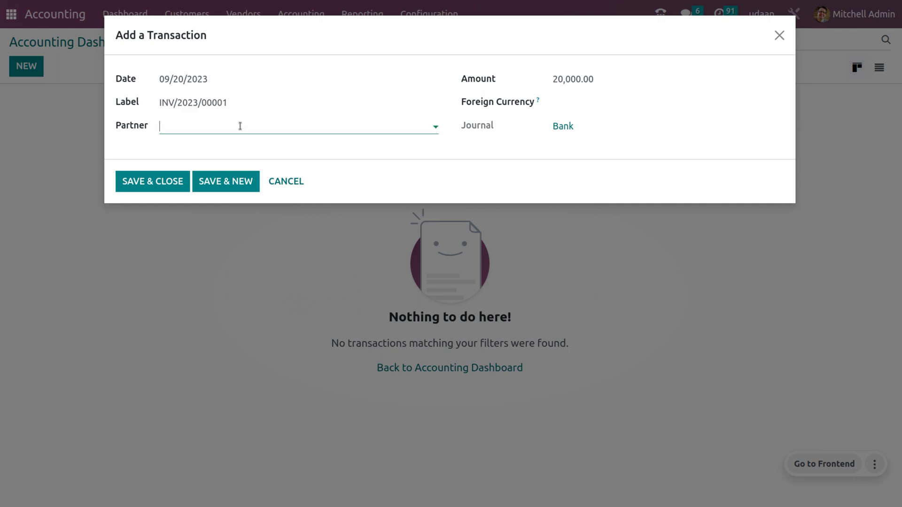
pyautogui.write('D')
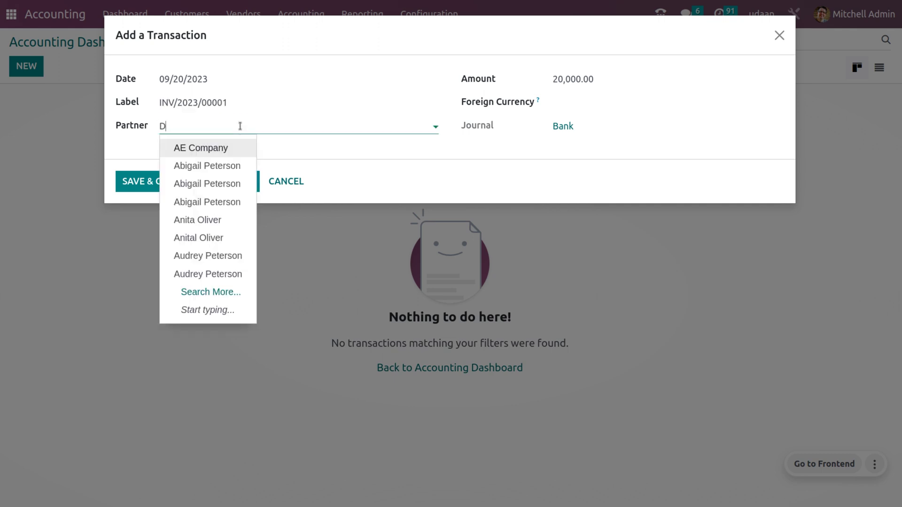
pyautogui.write('E')
pyautogui.press('Return')
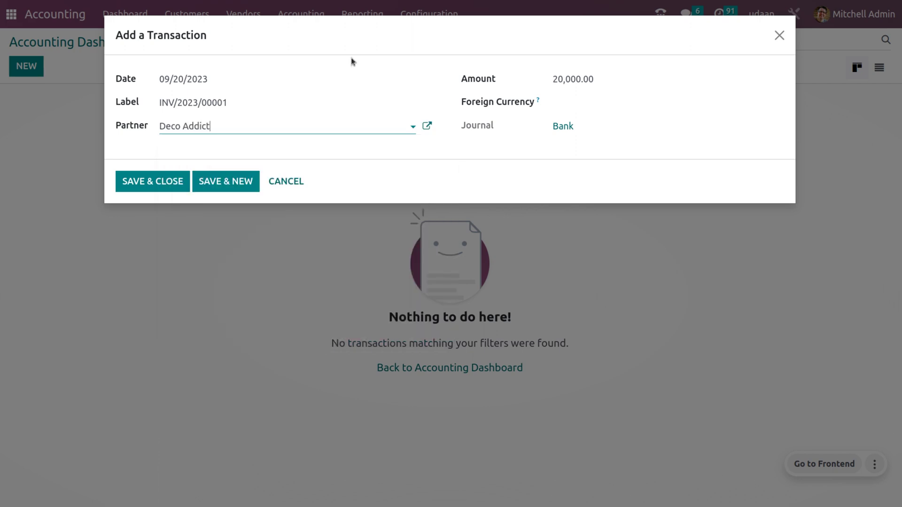
pyautogui.click(145, 183)
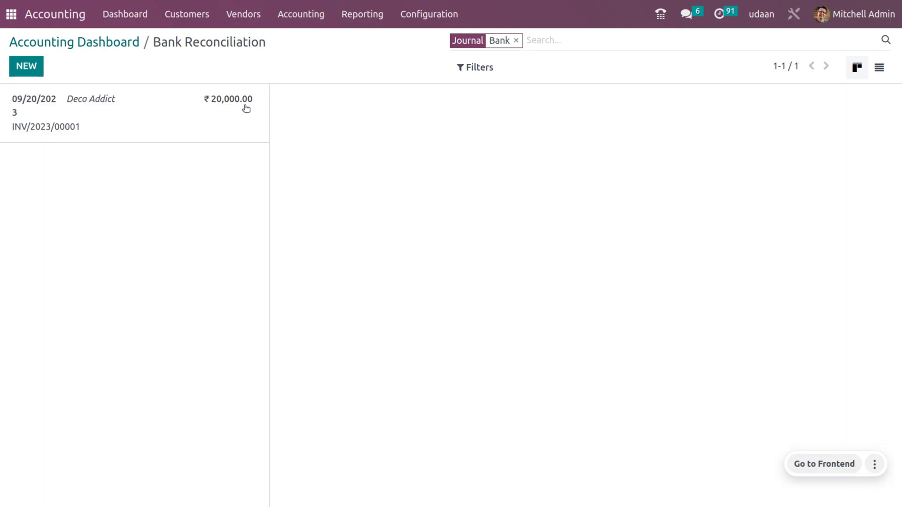
# View the bank transaction without the journal filter, and check the payment status in the customer invoices list.
pyautogui.click(517, 41)
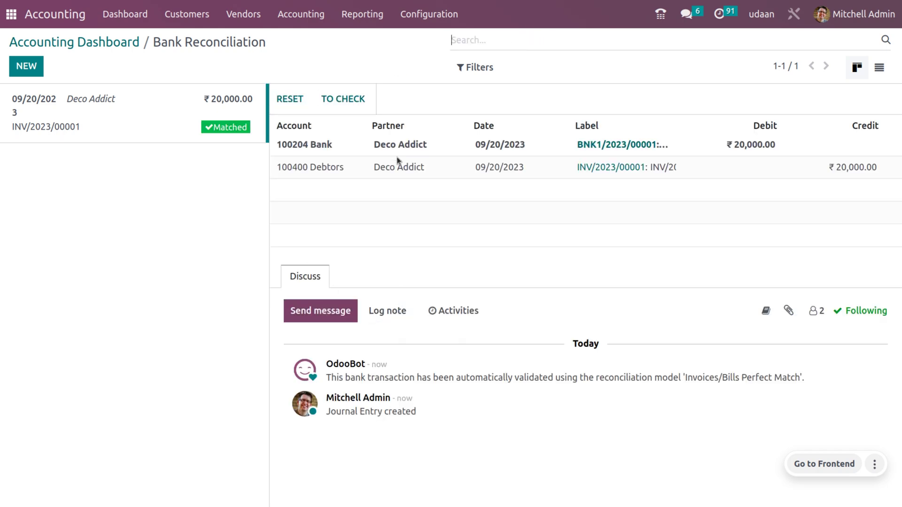
pyautogui.click(191, 18)
pyautogui.click(187, 41)
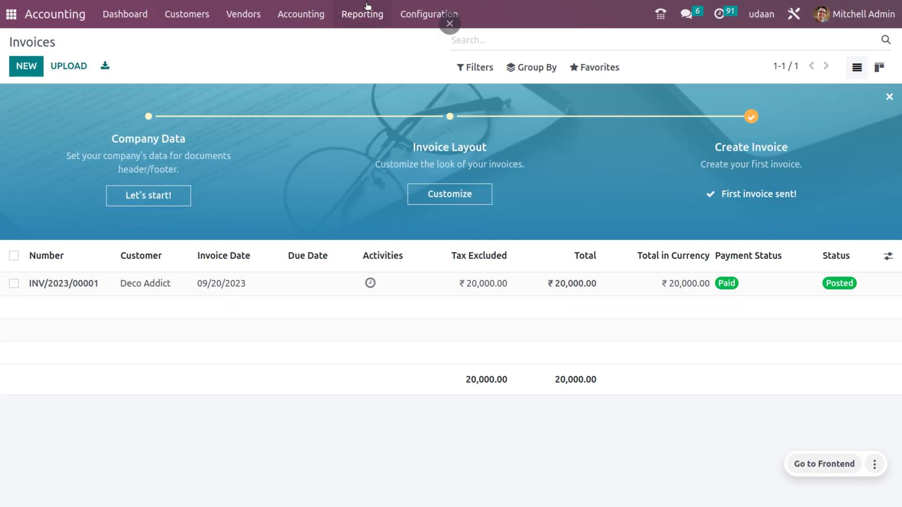
# Open the Balance Sheet report and examine its assets, liabilities and equity.
pyautogui.click(368, 5)
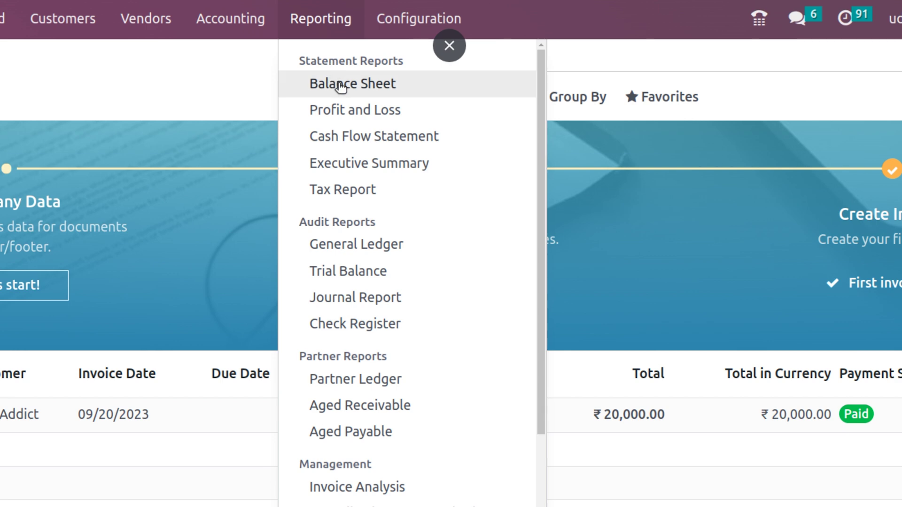
pyautogui.click(340, 84)
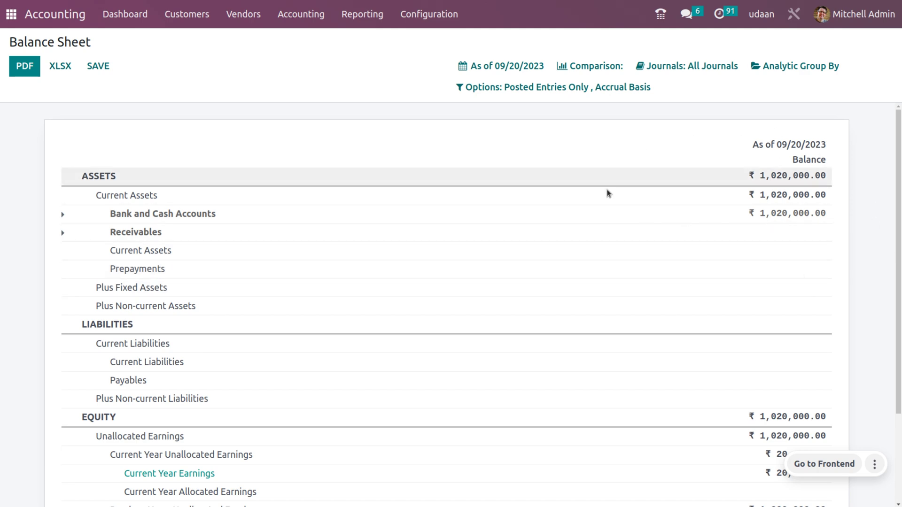
pyautogui.scroll(-3, 706, 360)
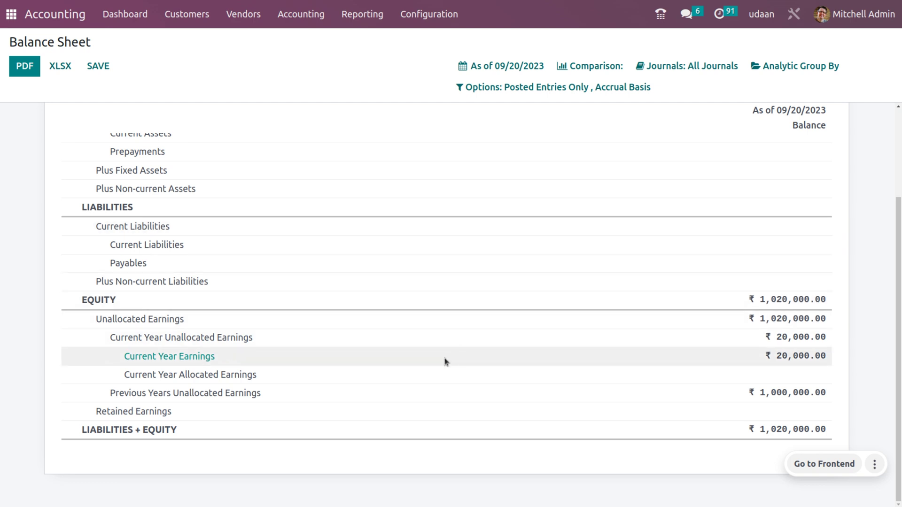
pyautogui.scroll(3, 444, 358)
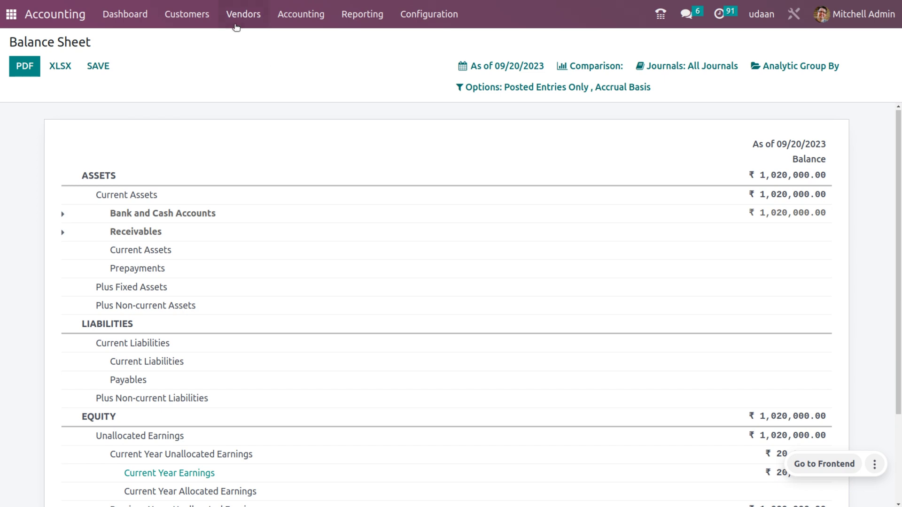
# Create a new vendor bill dated 09/20/2023 with The Jackson Group as the vendor.
pyautogui.click(235, 22)
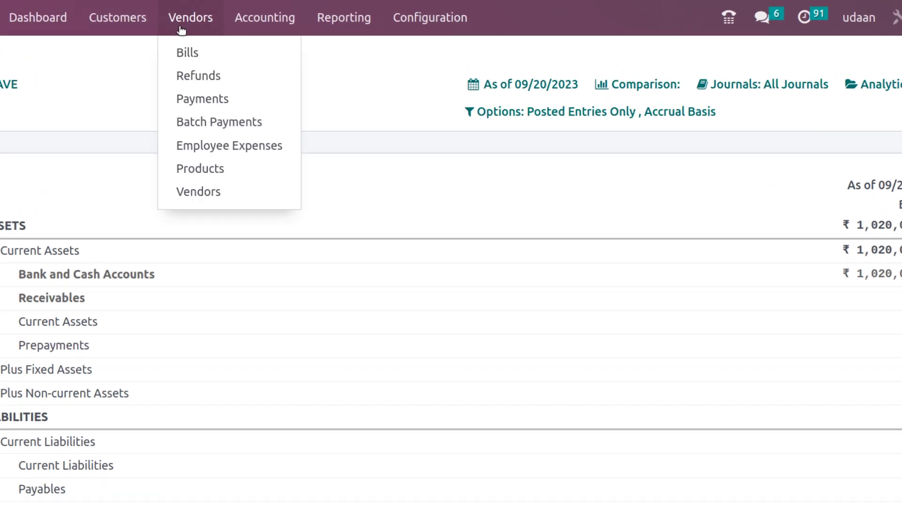
pyautogui.click(192, 58)
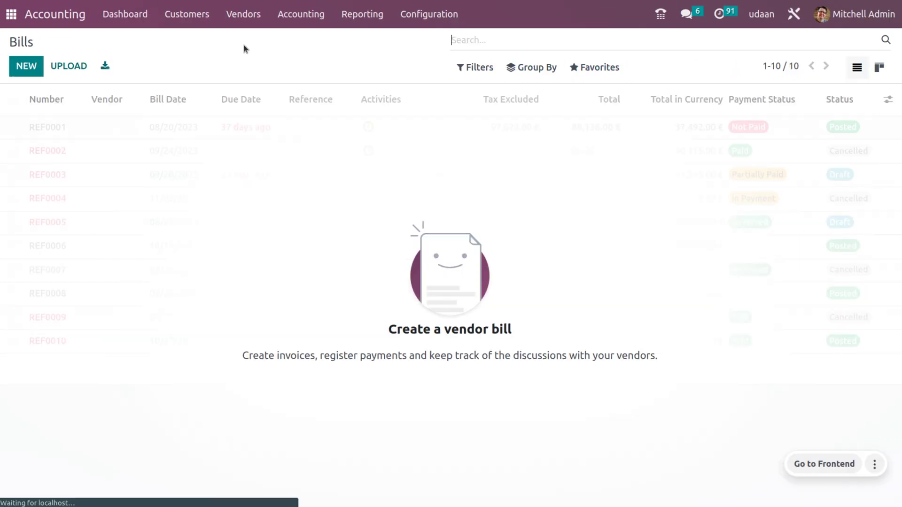
pyautogui.click(14, 68)
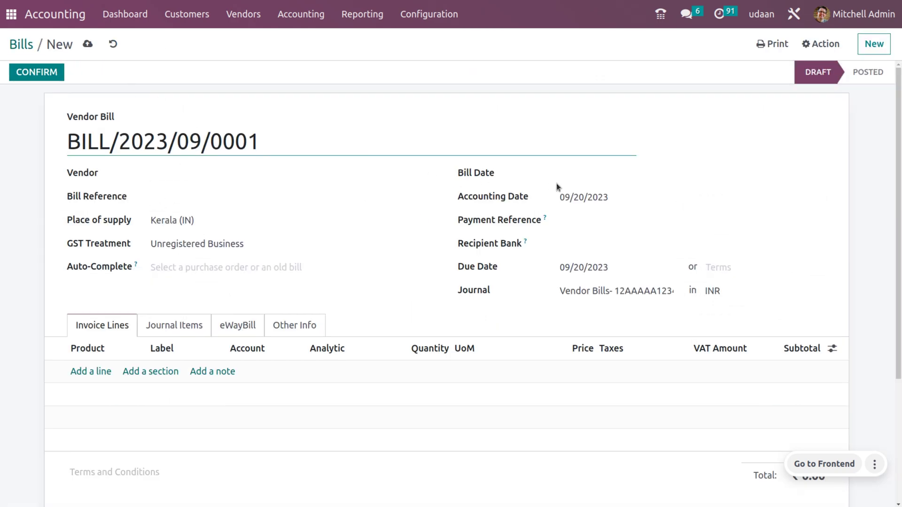
pyautogui.click(609, 176)
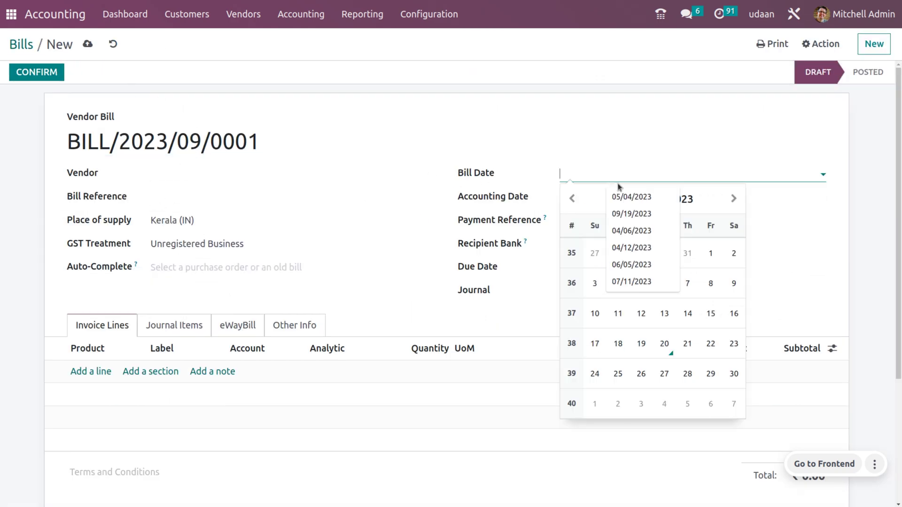
pyautogui.click(667, 344)
pyautogui.click(270, 171)
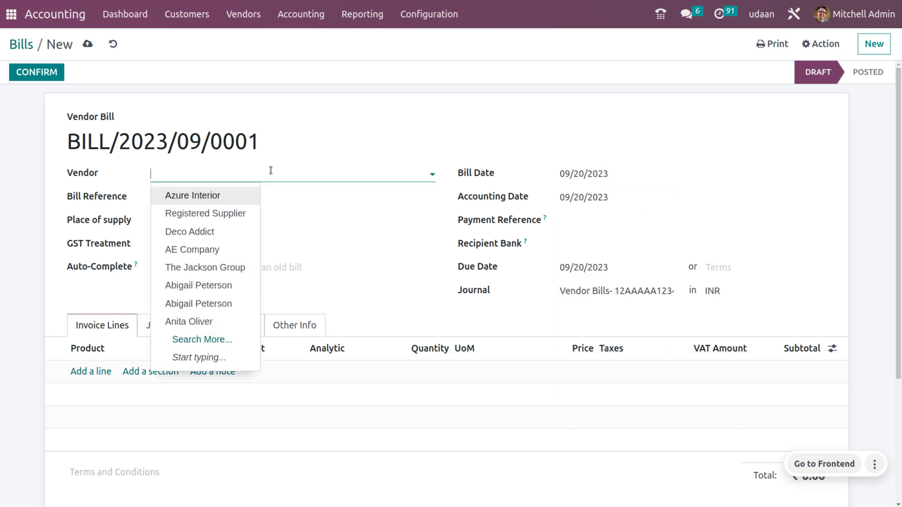
pyautogui.click(212, 271)
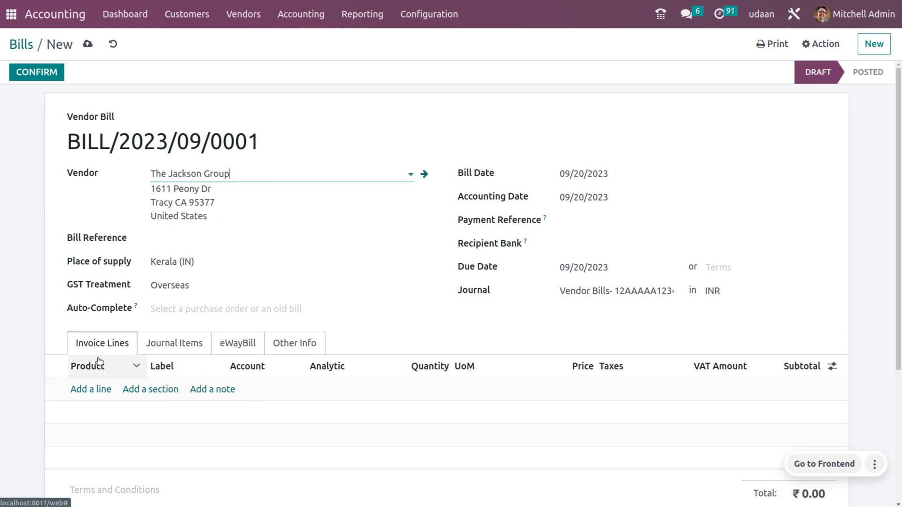
# Add an invoice line for the product Storage Box (E-COM08) with a quantity of 10.
pyautogui.click(96, 389)
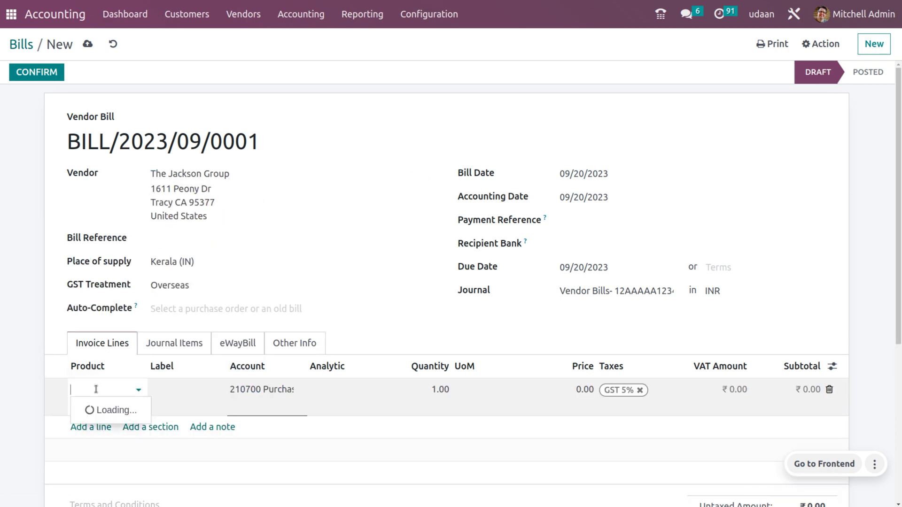
pyautogui.click(130, 352)
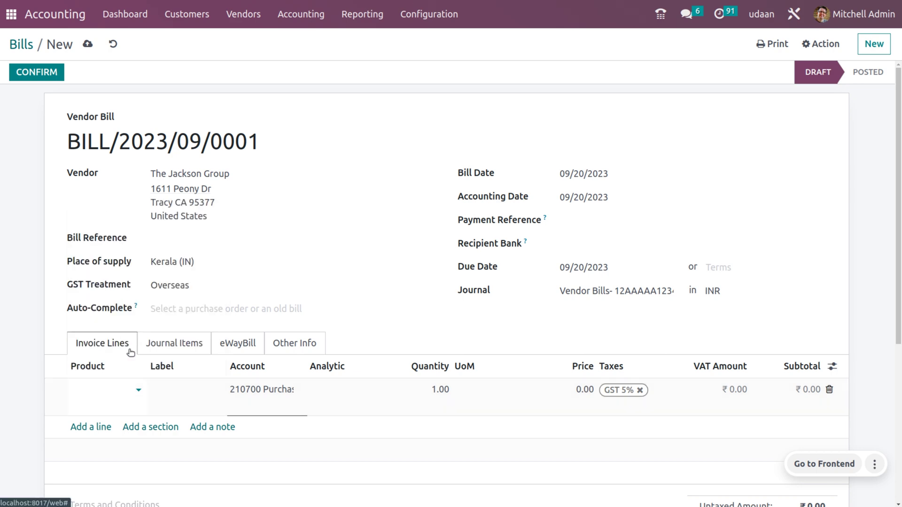
pyautogui.scroll(-5, 282, 362)
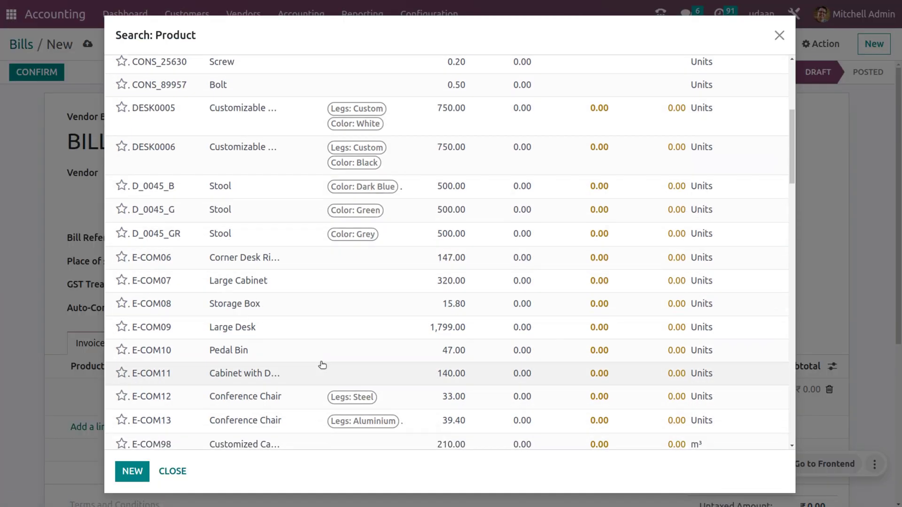
pyautogui.click(270, 303)
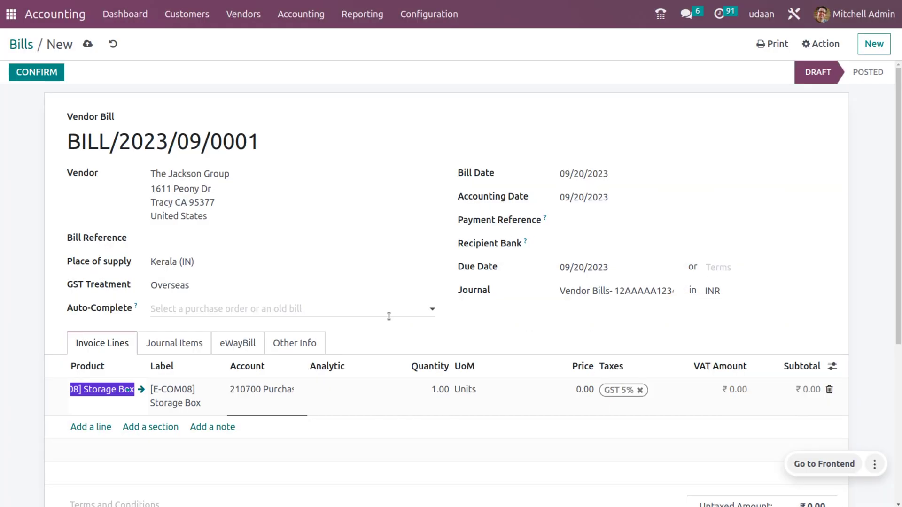
pyautogui.click(433, 385)
pyautogui.write('10')
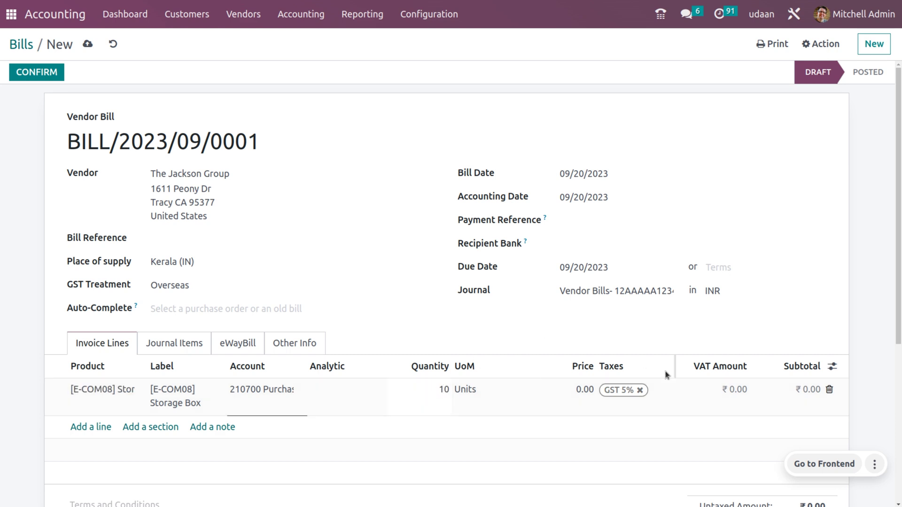
# Remove the GST 5% tax from the Storage Box line and set its price to 50.
pyautogui.click(641, 391)
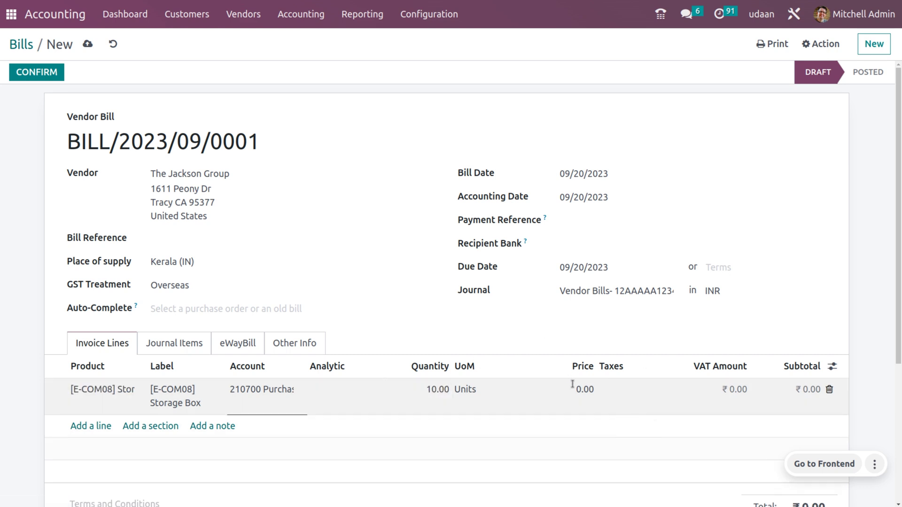
pyautogui.click(572, 384)
pyautogui.write('50')
pyautogui.click(612, 121)
pyautogui.scroll(-5, 598, 234)
pyautogui.scroll(5, 600, 235)
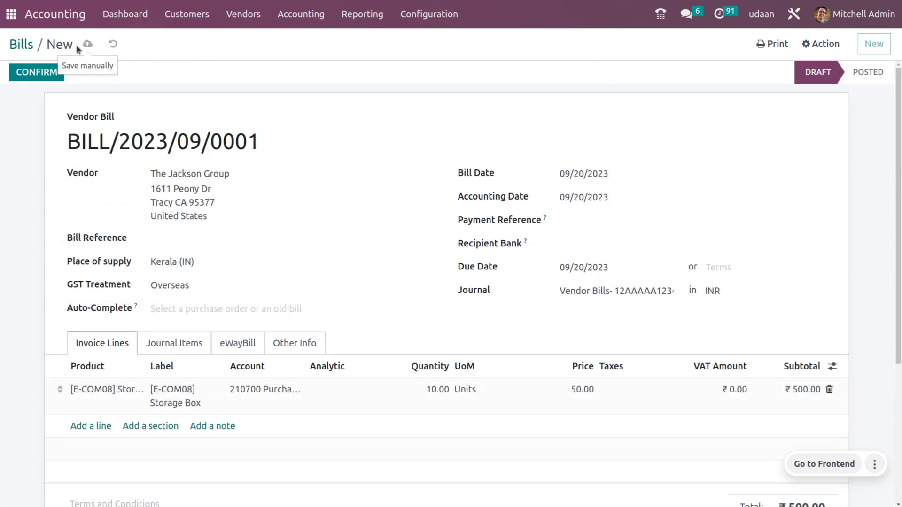
# Confirm the vendor bill and copy its bill number.
pyautogui.click(39, 73)
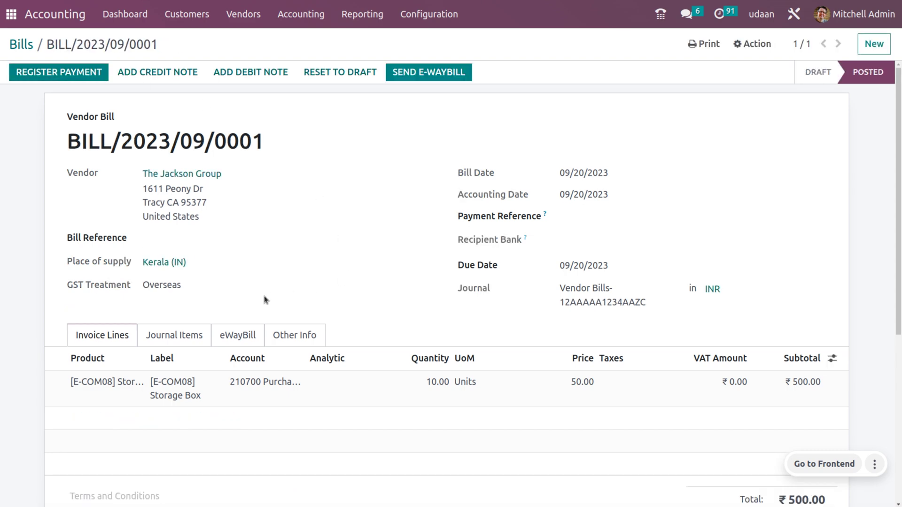
pyautogui.moveTo(275, 140); pyautogui.dragTo(63, 136)
pyautogui.hotkey('ctrl', 'c')
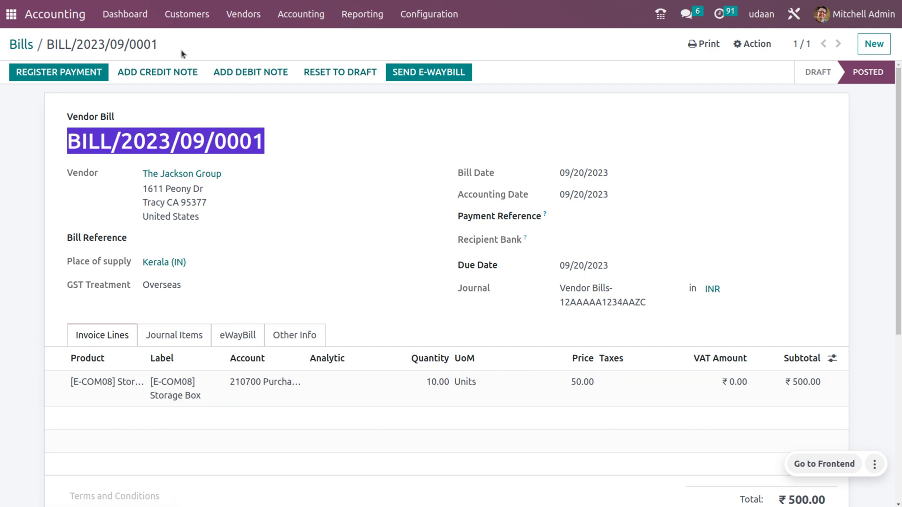
# Start a new transaction in the Bank journal from the accounting dashboard and set its amount to -500.
pyautogui.click(121, 18)
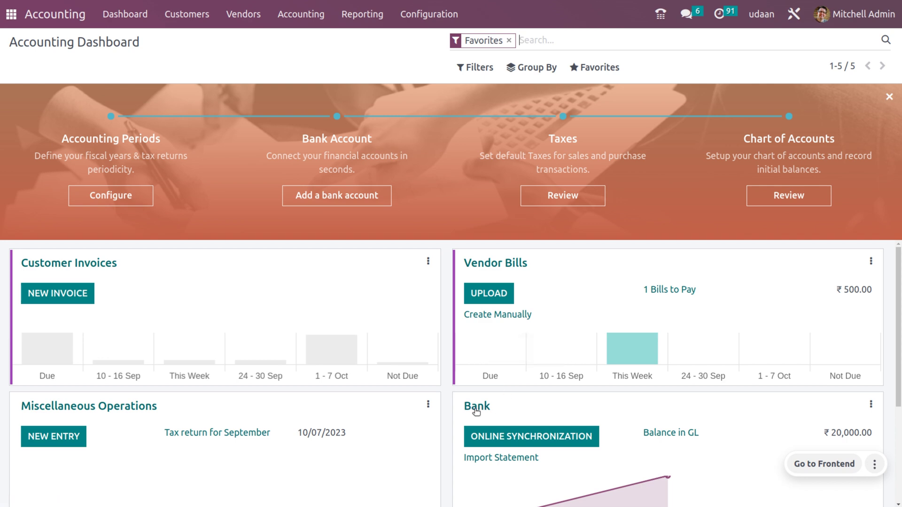
pyautogui.scroll(-3, 628, 407)
pyautogui.scroll(3, 628, 407)
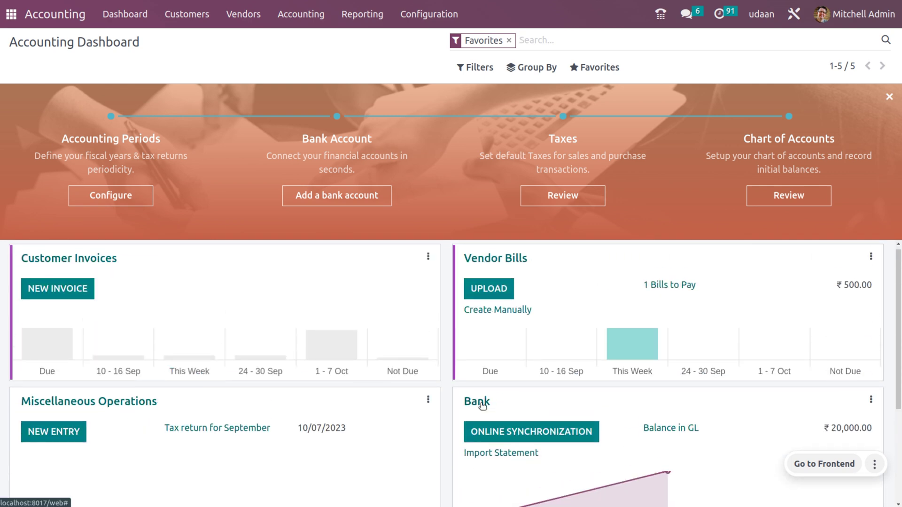
pyautogui.click(481, 403)
pyautogui.click(27, 67)
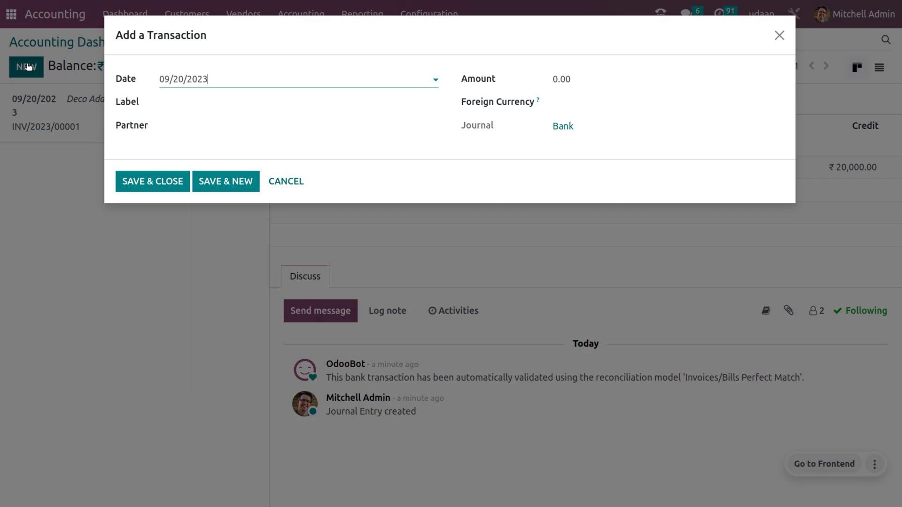
pyautogui.click(585, 80)
pyautogui.press('BackSpace')
pyautogui.press('BackSpace')
pyautogui.press('BackSpace')
pyautogui.press('BackSpace')
pyautogui.write('-')
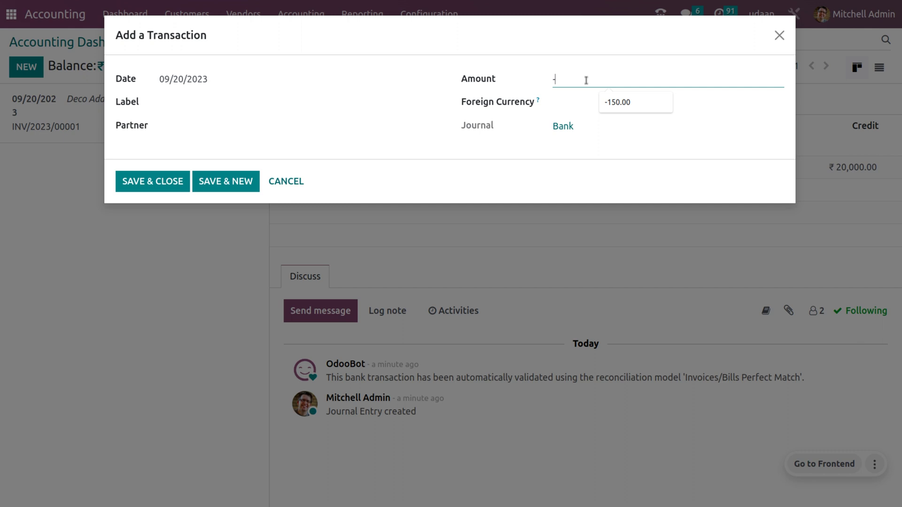
pyautogui.write('500')
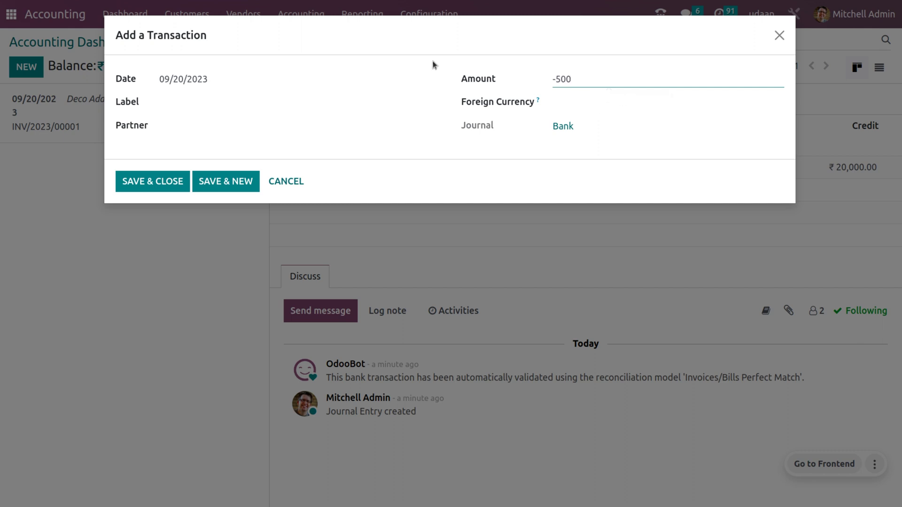
# Label the bank transaction BILL/2023/09/0001, choose The Jackson Group as its partner, and save and close it.
pyautogui.click(199, 101)
pyautogui.hotkey('ctrl', 'v')
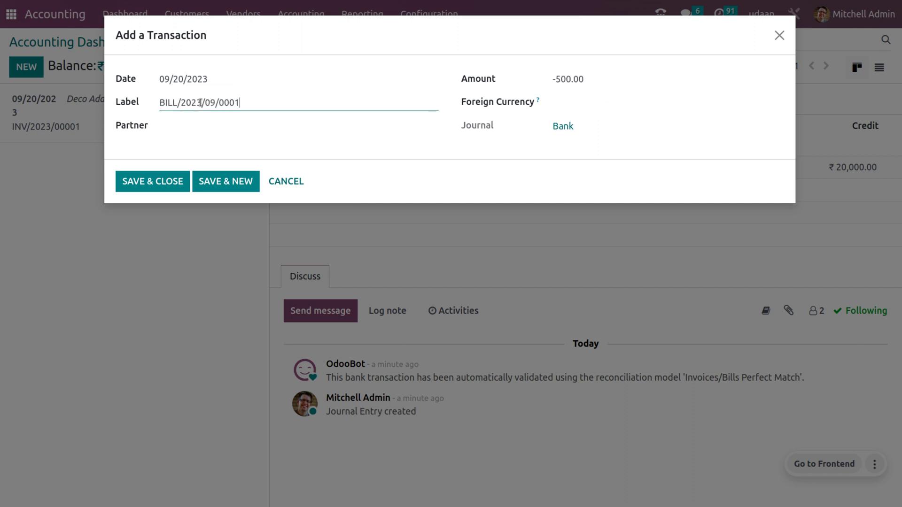
pyautogui.click(209, 125)
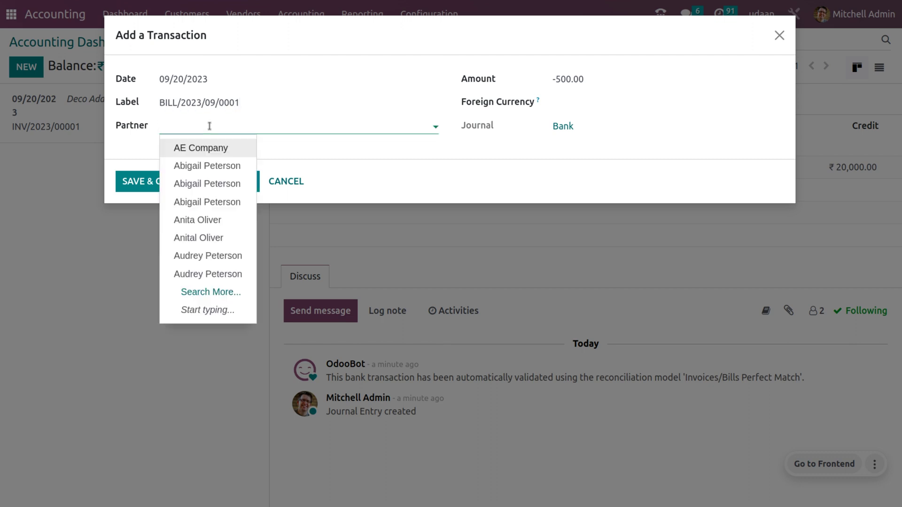
pyautogui.write('JA')
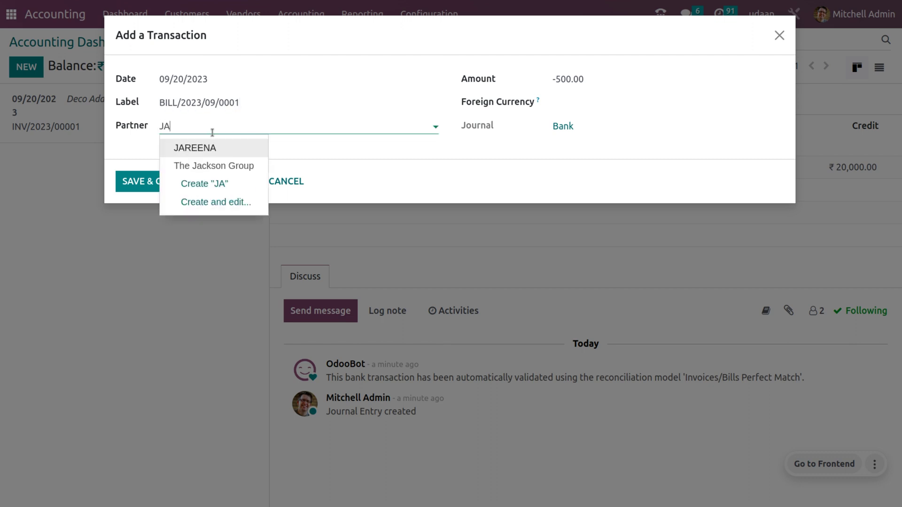
pyautogui.press('Down')
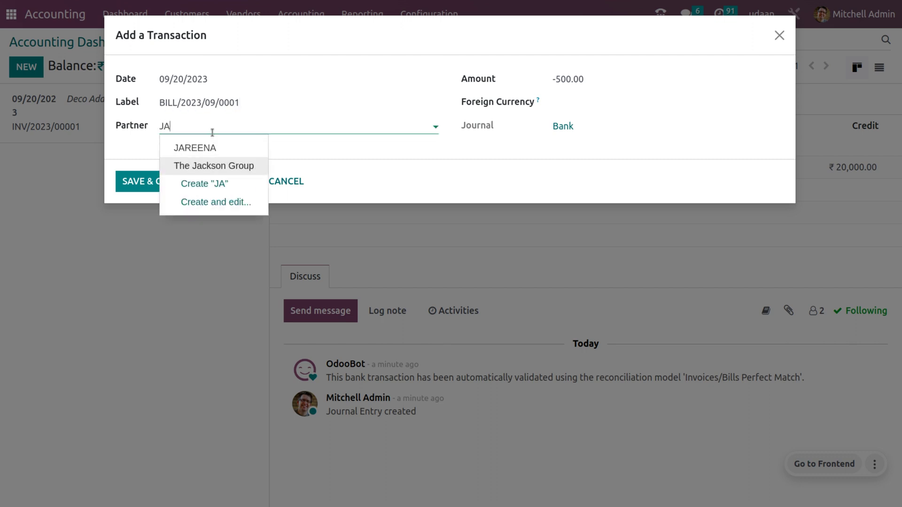
pyautogui.press('Return')
pyautogui.click(148, 187)
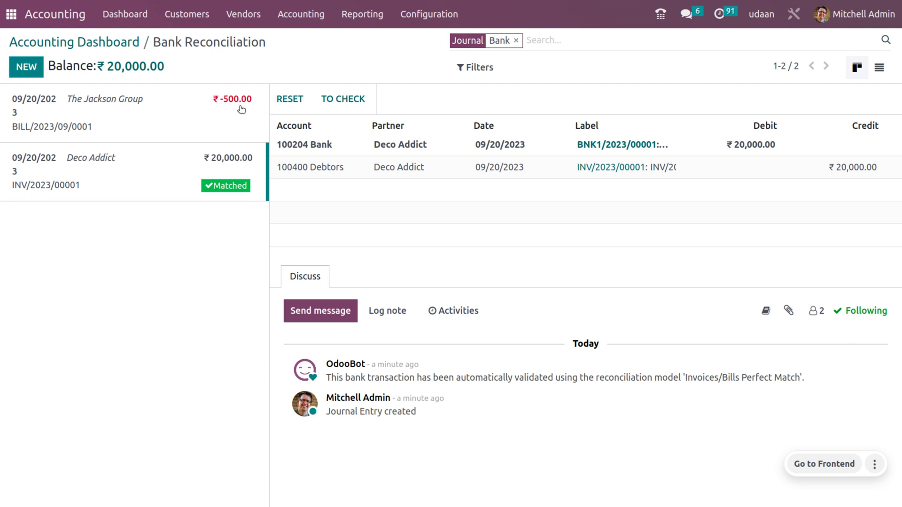
# View the bank transactions without the journal filter, and check the payment status in the vendor bills list.
pyautogui.click(516, 41)
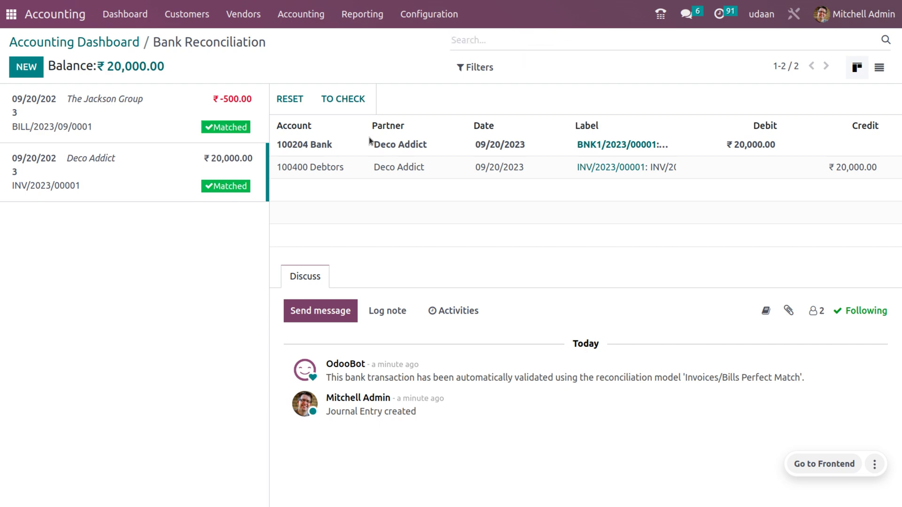
pyautogui.click(243, 15)
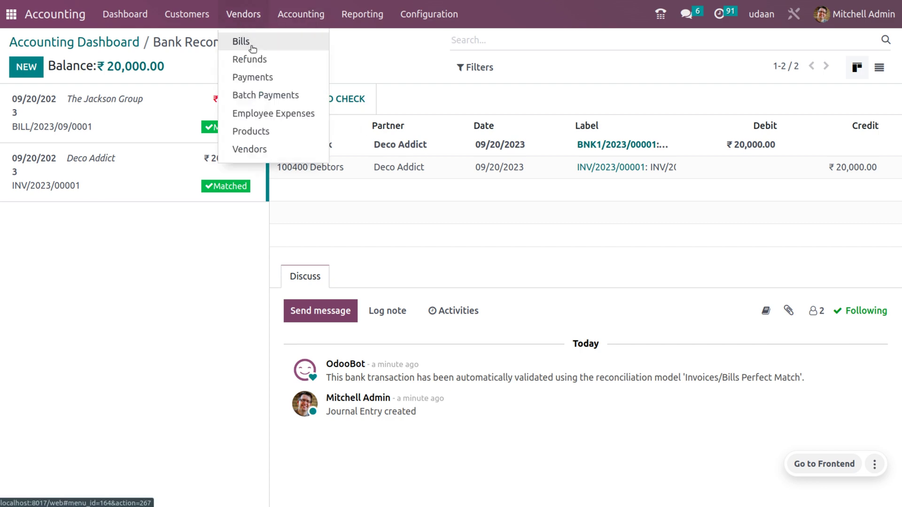
pyautogui.click(252, 47)
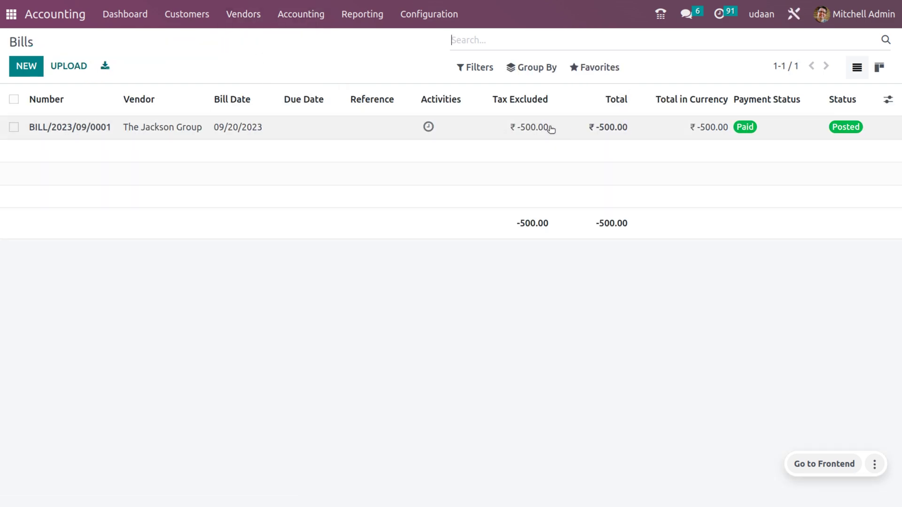
# Open the Balance Sheet report and review its assets, liabilities and equity after the vendor payment.
pyautogui.click(350, 19)
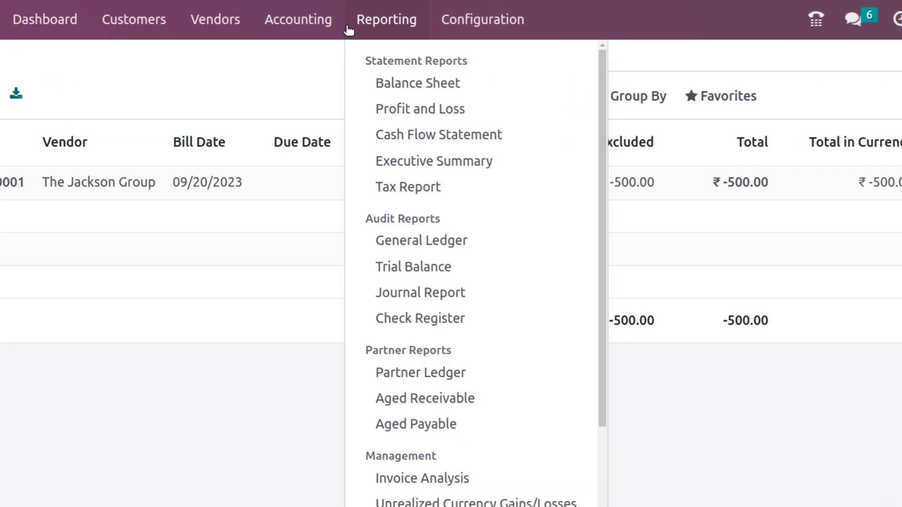
pyautogui.click(396, 85)
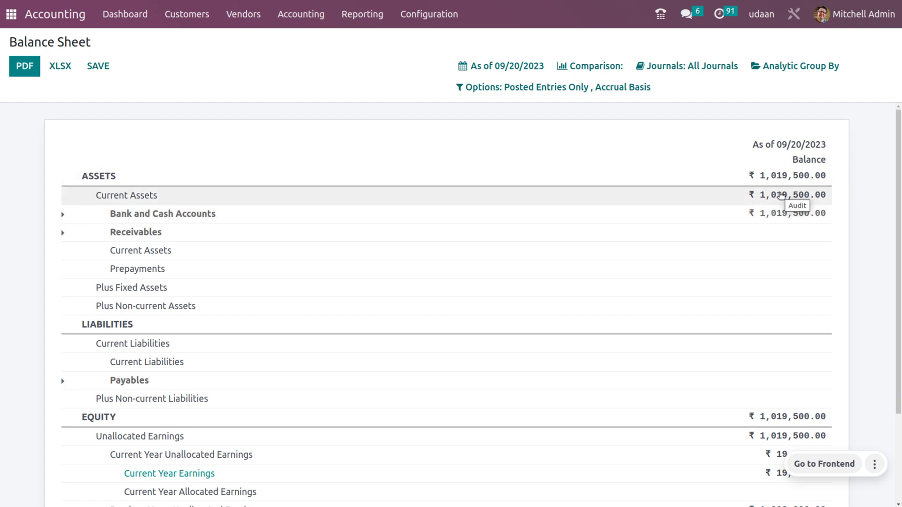
pyautogui.scroll(-3, 768, 280)
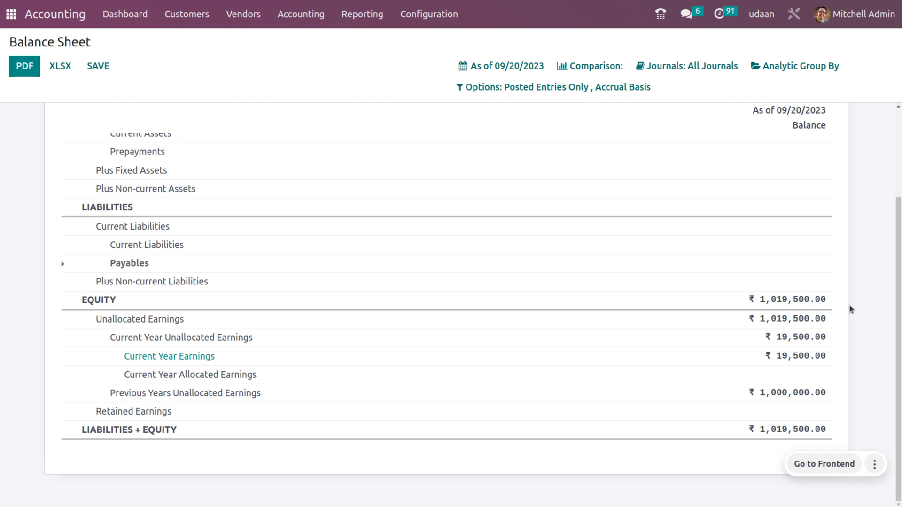
pyautogui.scroll(3, 765, 274)
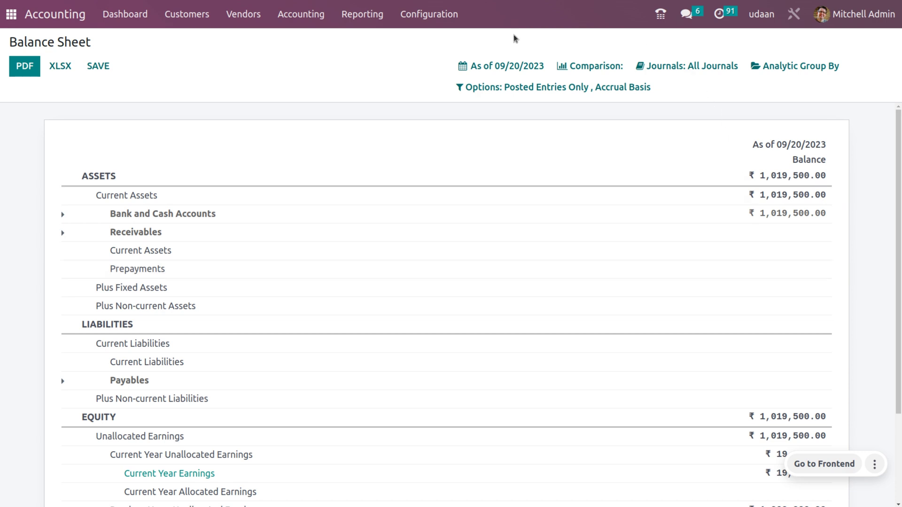
# Open the journal items behind the Unallocated Earnings balance in the Equity section and examine their debits and credits.
pyautogui.scroll(-3, 528, 248)
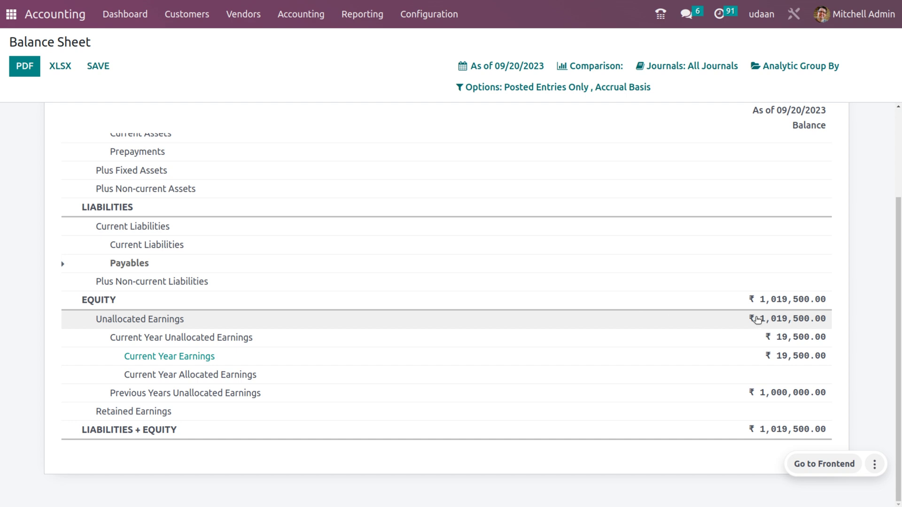
pyautogui.moveTo(759, 320); pyautogui.dragTo(814, 321)
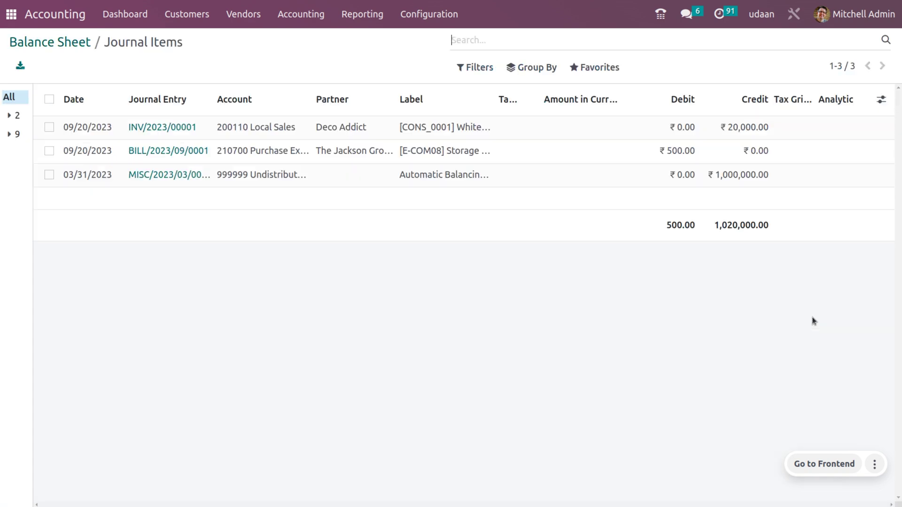
pyautogui.click(813, 321)
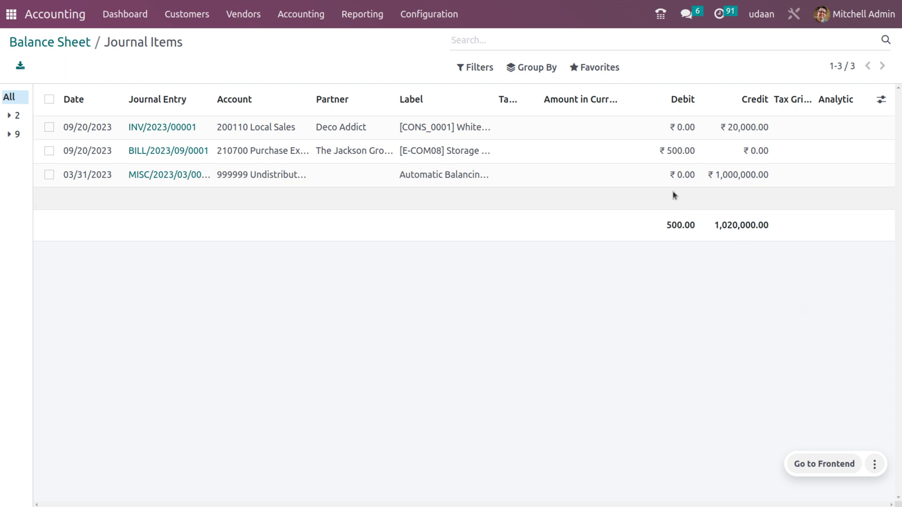
# Create a new journal entry in the Miscellaneous Operations journal with the reference CLOSING FISCAL YEAR.
pyautogui.click(52, 45)
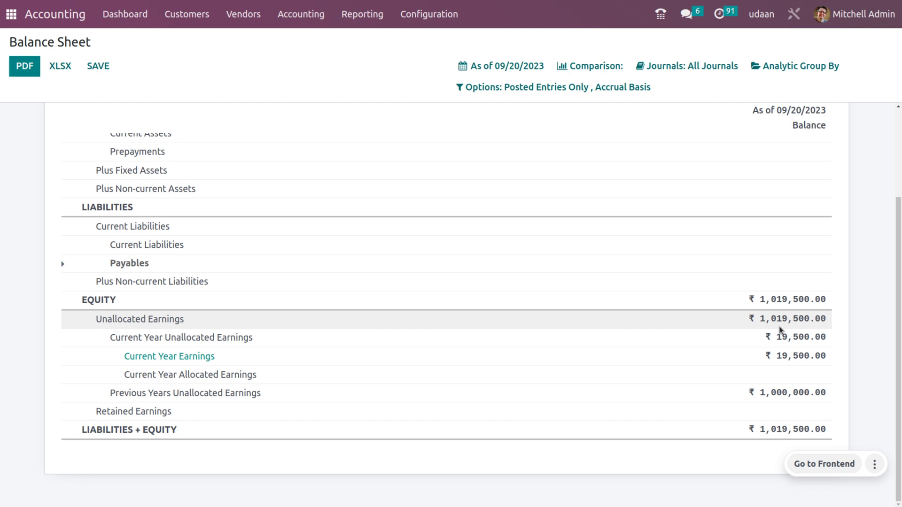
pyautogui.click(291, 13)
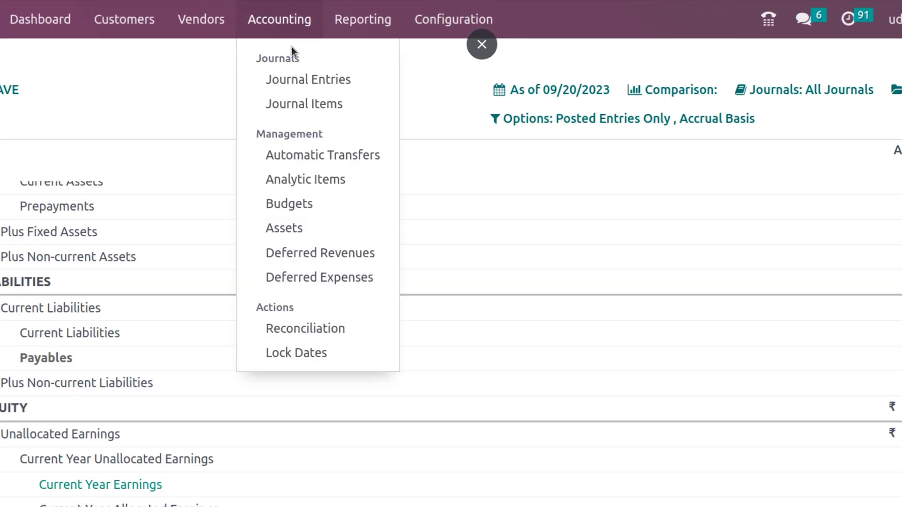
pyautogui.click(306, 81)
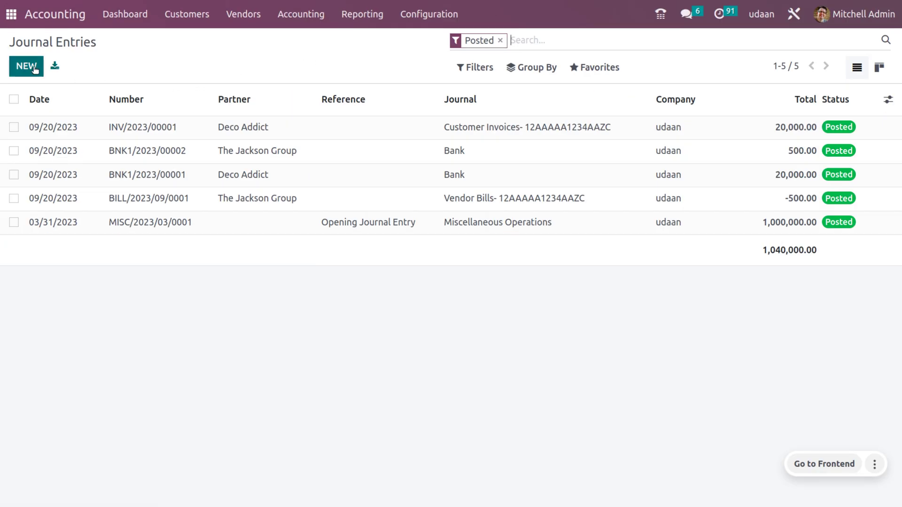
pyautogui.click(26, 66)
pyautogui.click(154, 157)
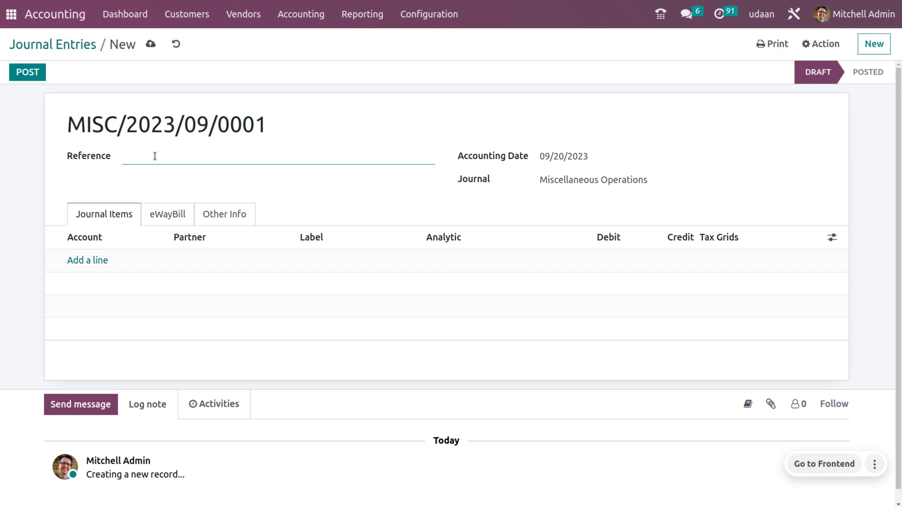
pyautogui.write('FISCAL')
pyautogui.hotkey('ctrl', 'a')
pyautogui.write('CLOSING FISCAL YEAR')
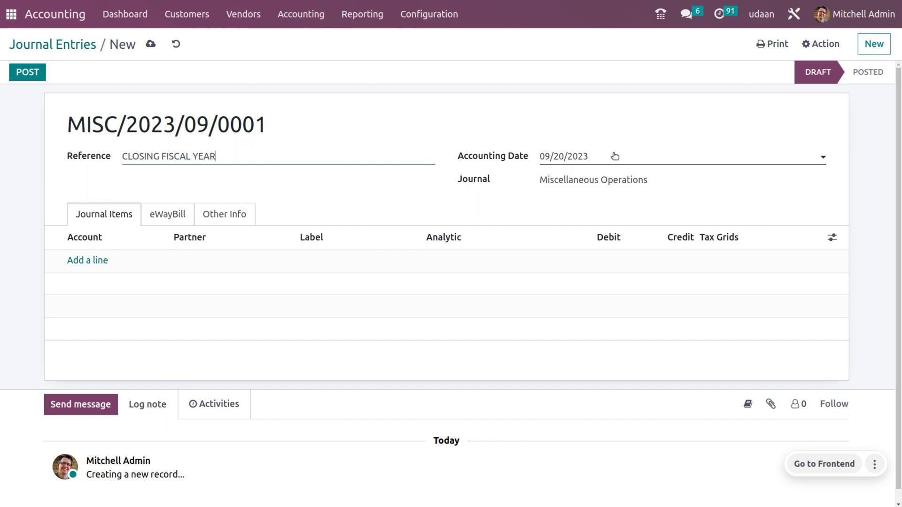
# Add a journal item on account 999999 Undistributed Profits/Losses, checking the account's type, and set its debit to 1,019,500.
pyautogui.click(90, 261)
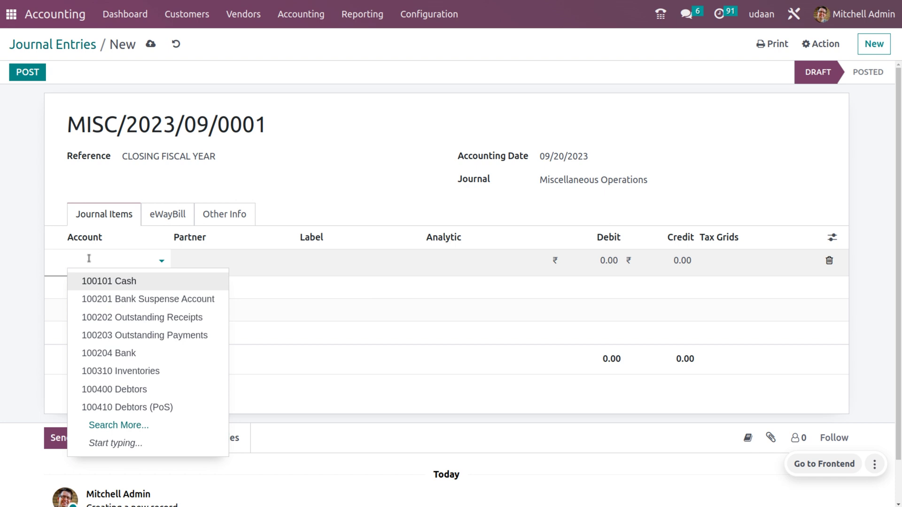
pyautogui.write('9999')
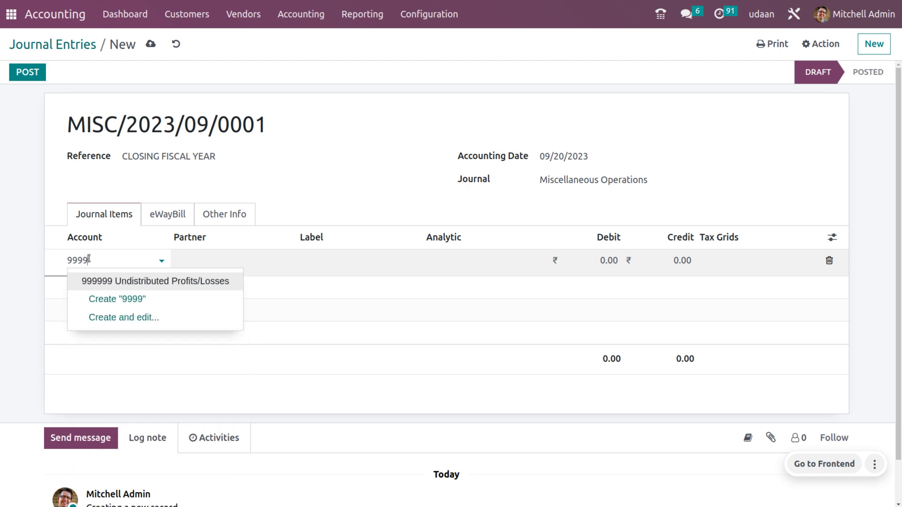
pyautogui.press('Return')
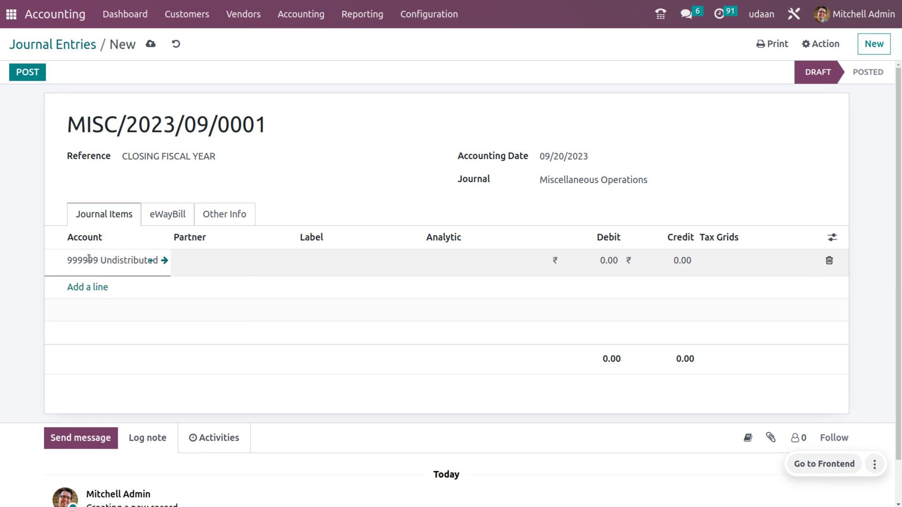
pyautogui.click(164, 261)
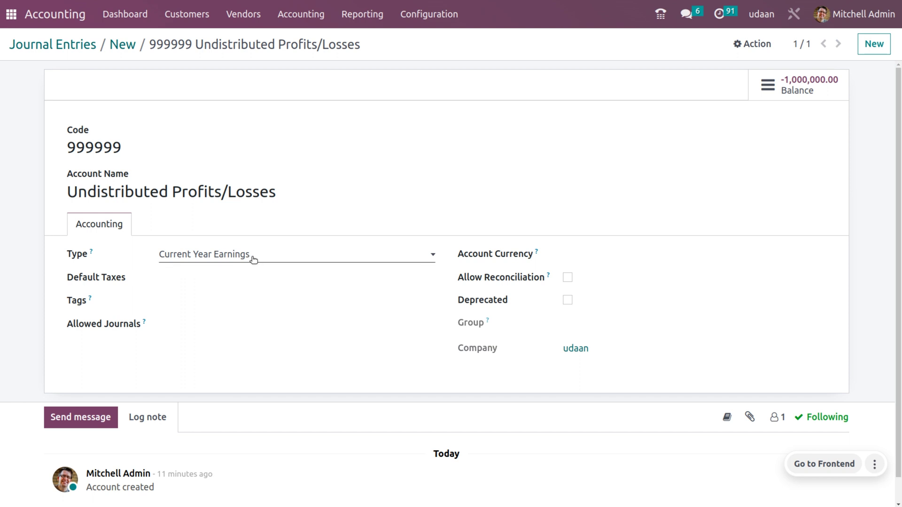
pyautogui.click(123, 47)
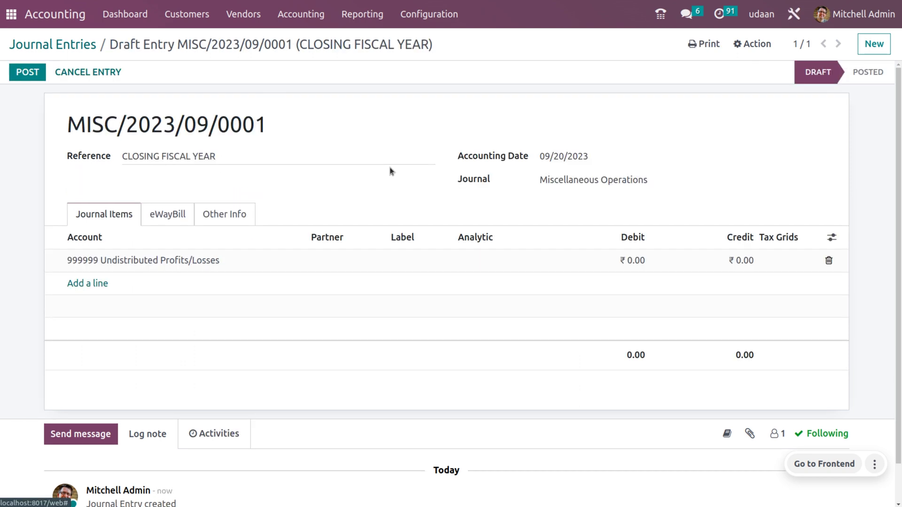
pyautogui.click(642, 266)
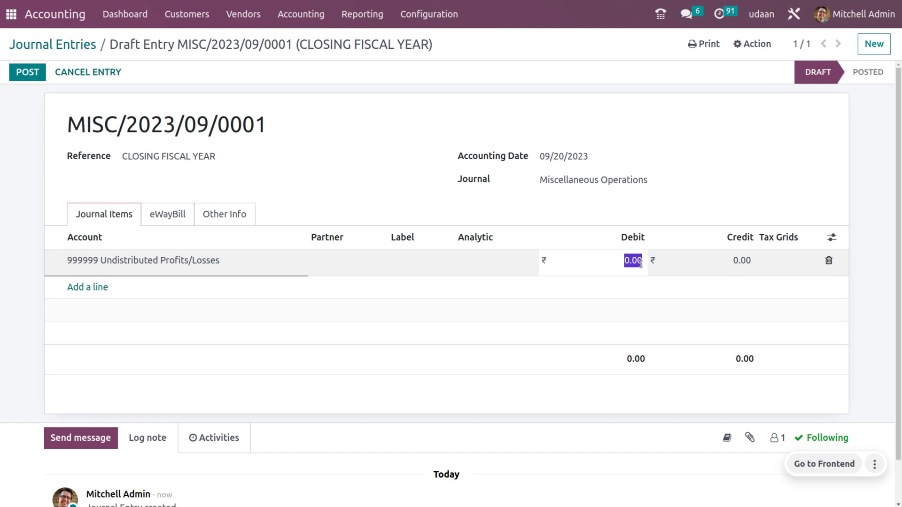
pyautogui.write('1019500')
# Add a second journal item line and open the creation form for a new account from the text "300300Retained earning".
pyautogui.click(78, 293)
pyautogui.click(78, 291)
pyautogui.write('300300')
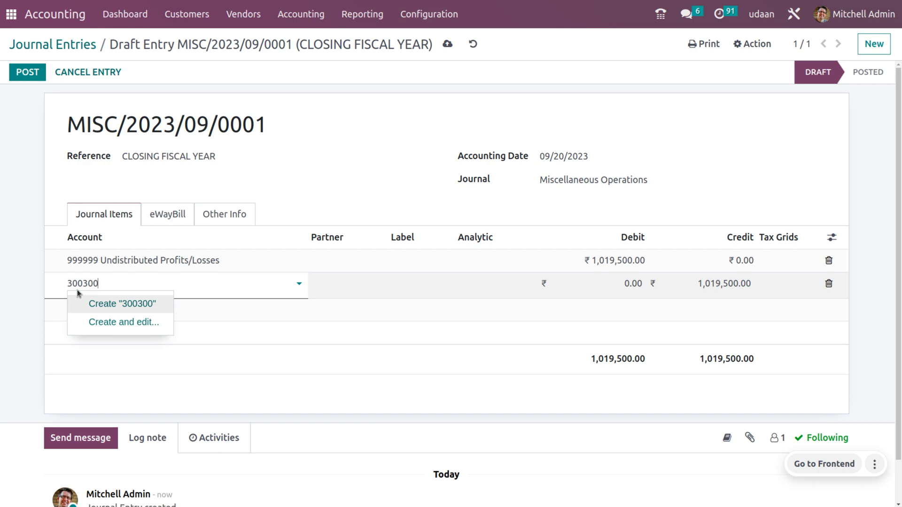
pyautogui.write('e')
pyautogui.press('BackSpace')
pyautogui.write('Retained ')
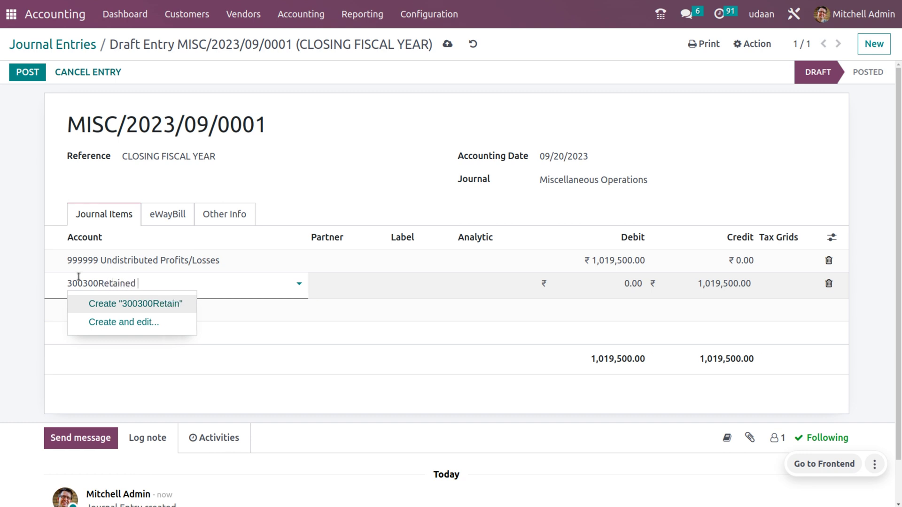
pyautogui.write('earning')
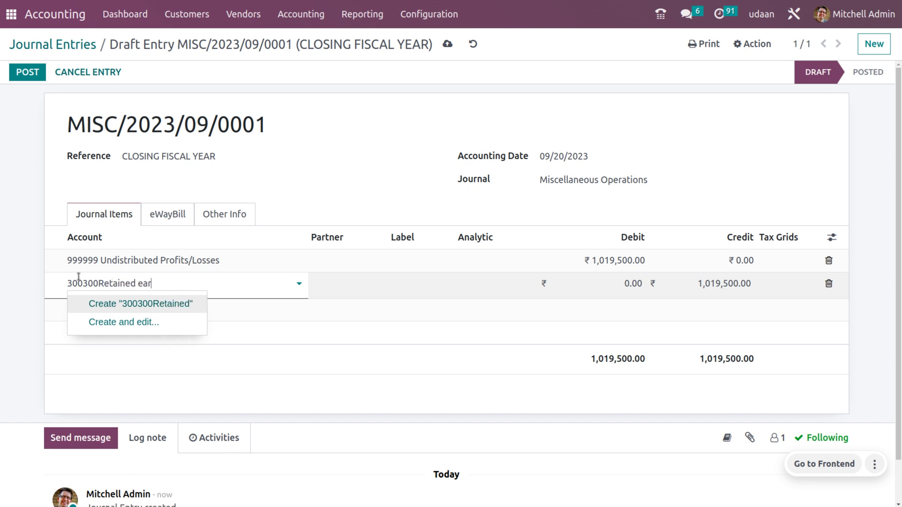
pyautogui.click(149, 323)
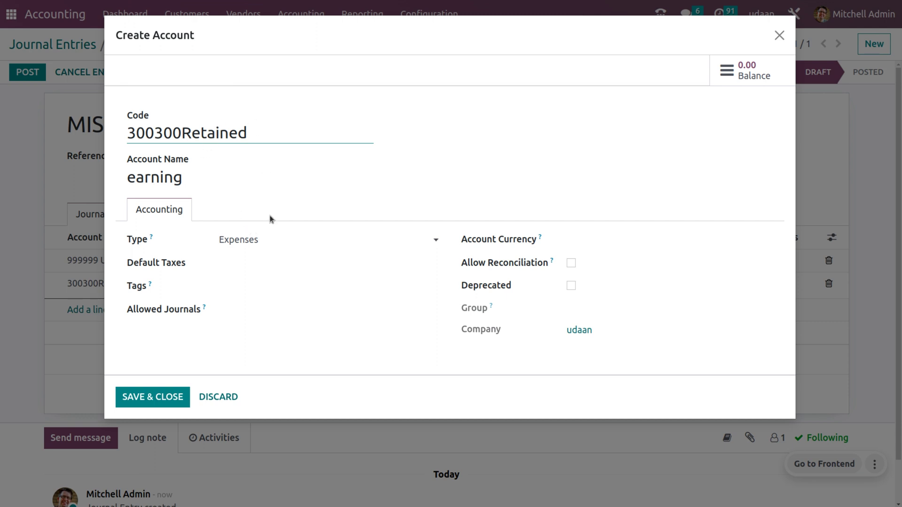
# Set the new account's type to Equity, its code to 300300 and its name to Retained earning.
pyautogui.click(275, 243)
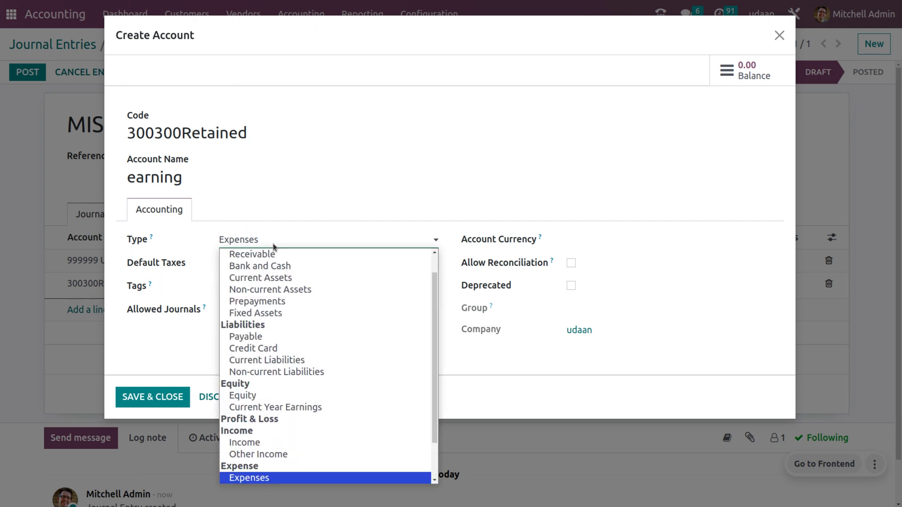
pyautogui.click(270, 396)
pyautogui.moveTo(248, 133); pyautogui.dragTo(192, 133)
pyautogui.hotkey('ctrl', 'x')
pyautogui.click(128, 177)
pyautogui.hotkey('ctrl', 'v')
pyautogui.press('BackSpace')
pyautogui.click(128, 177)
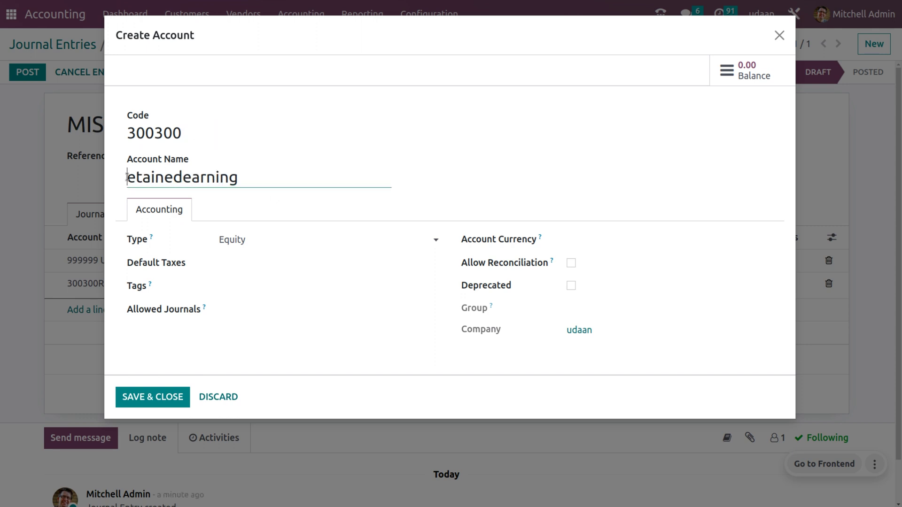
pyautogui.write('R')
pyautogui.click(193, 178)
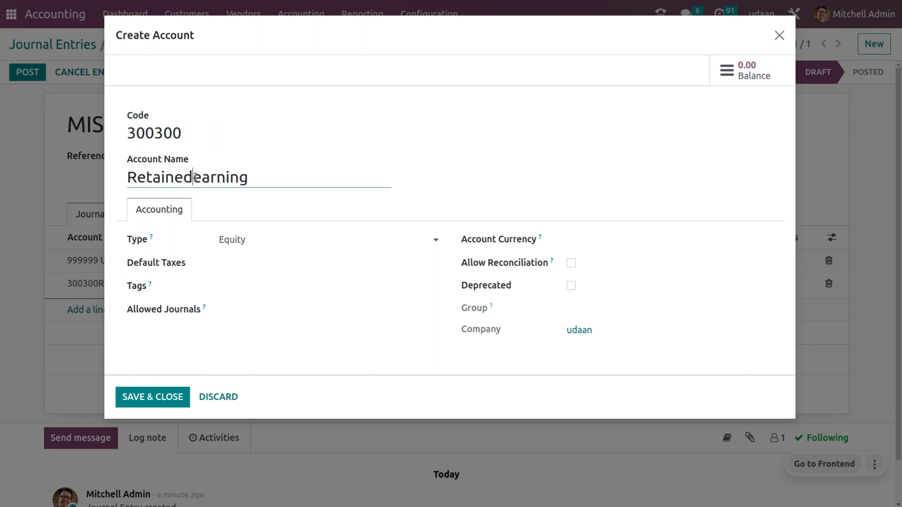
# Save the new account on the second line, and save and post the closing journal entry.
pyautogui.click(153, 400)
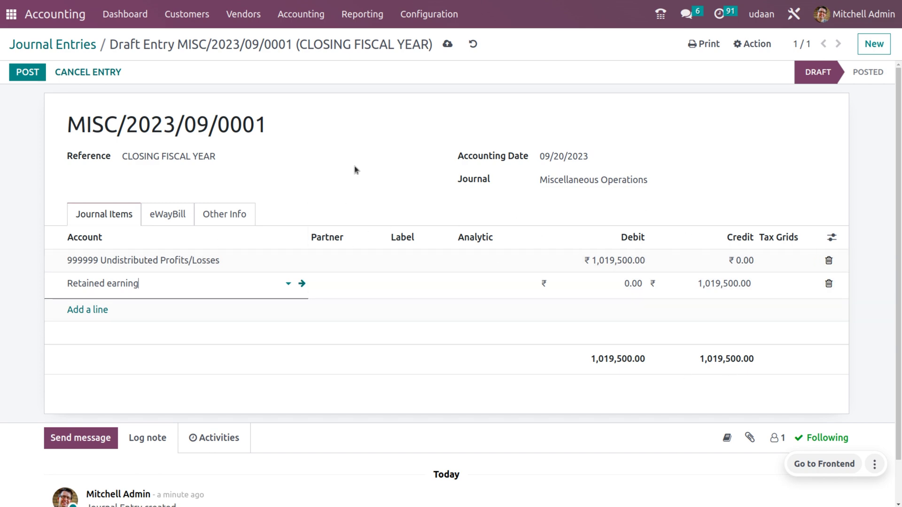
pyautogui.click(453, 44)
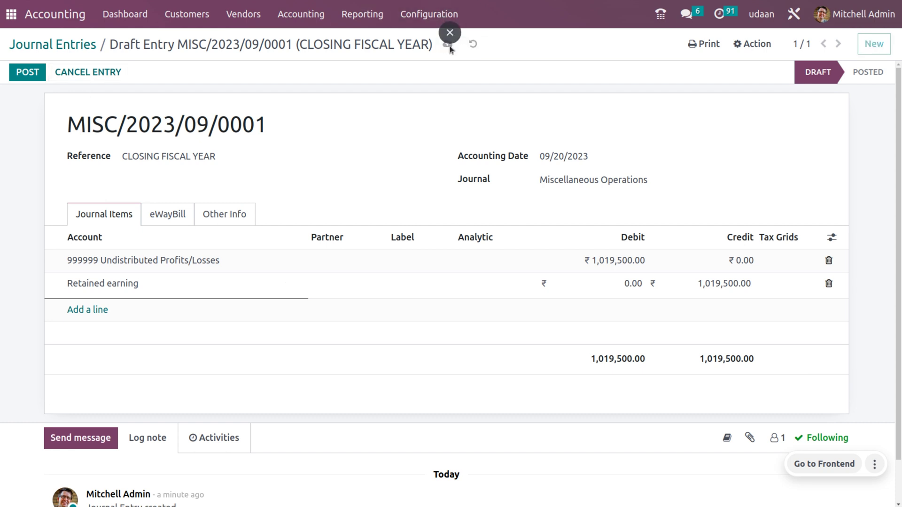
pyautogui.click(30, 72)
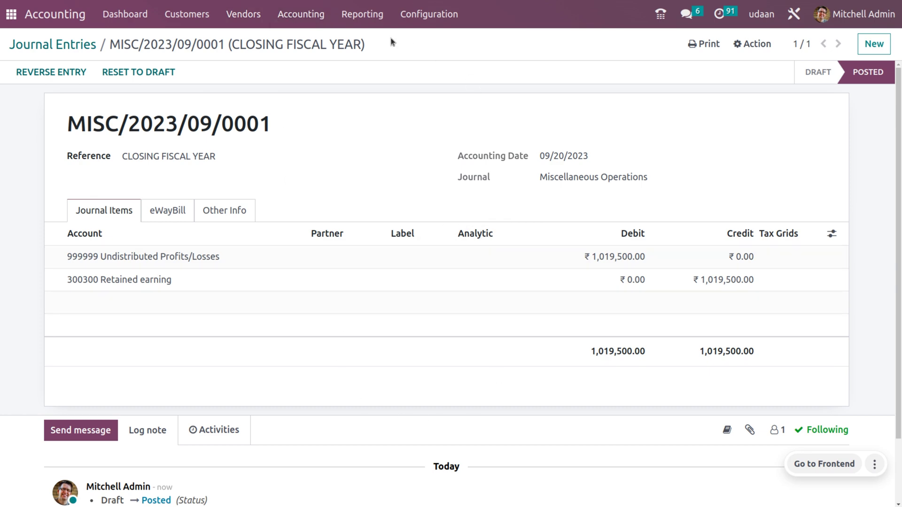
# Open the Balance Sheet report and review the unallocated and retained earnings in the Equity section.
pyautogui.click(360, 15)
pyautogui.click(367, 63)
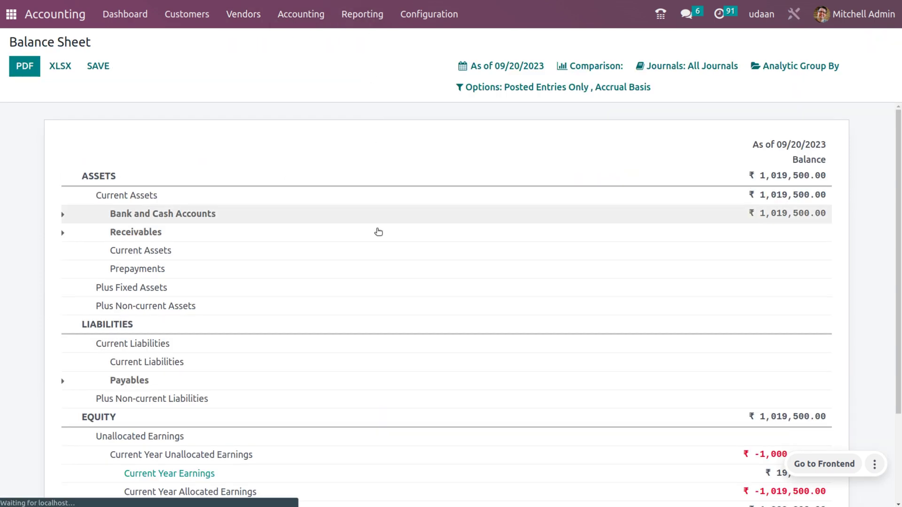
pyautogui.scroll(-2, 377, 248)
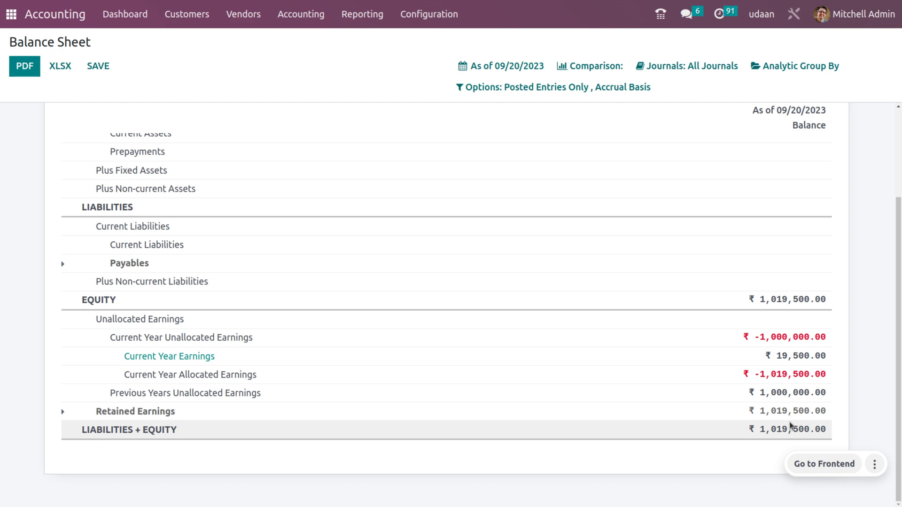
pyautogui.scroll(3, 791, 425)
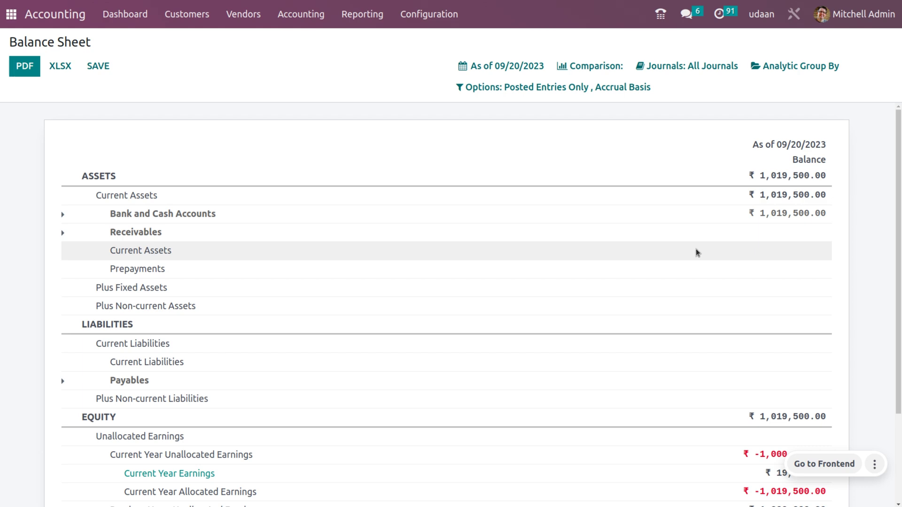
# Set the journal entries, tax return and all users lock dates to 09/20/2023 and save the accounting closing dates.
pyautogui.click(301, 14)
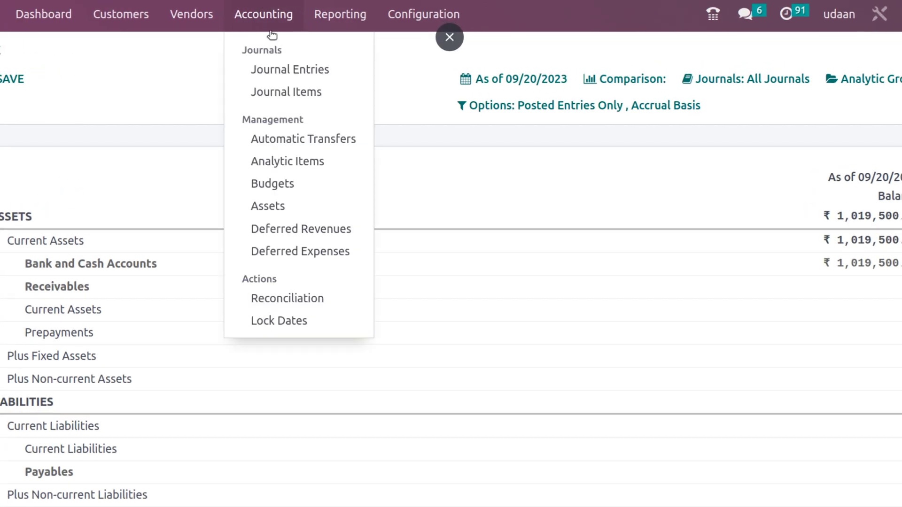
pyautogui.click(306, 325)
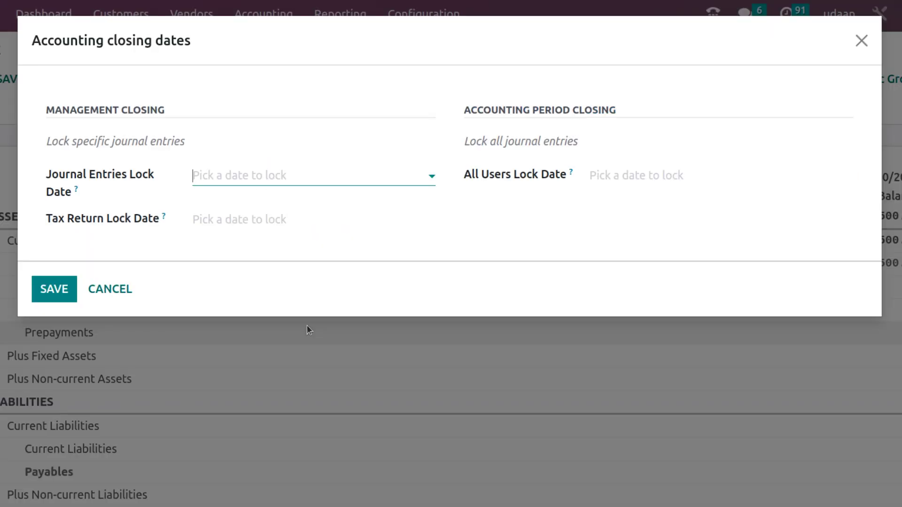
pyautogui.click(224, 188)
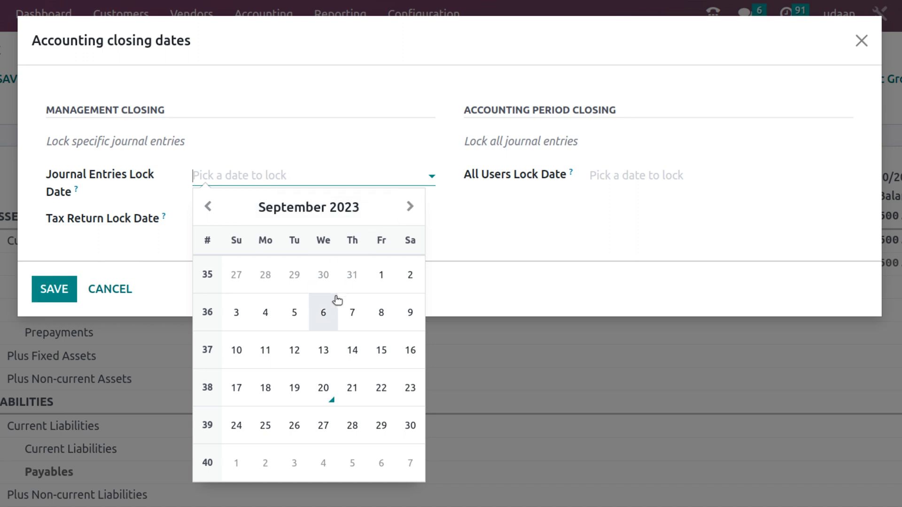
pyautogui.click(330, 387)
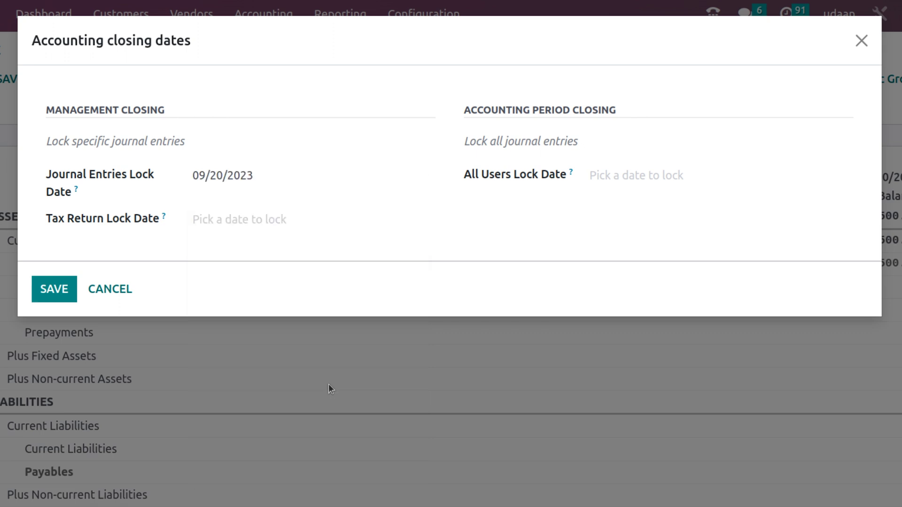
pyautogui.click(258, 220)
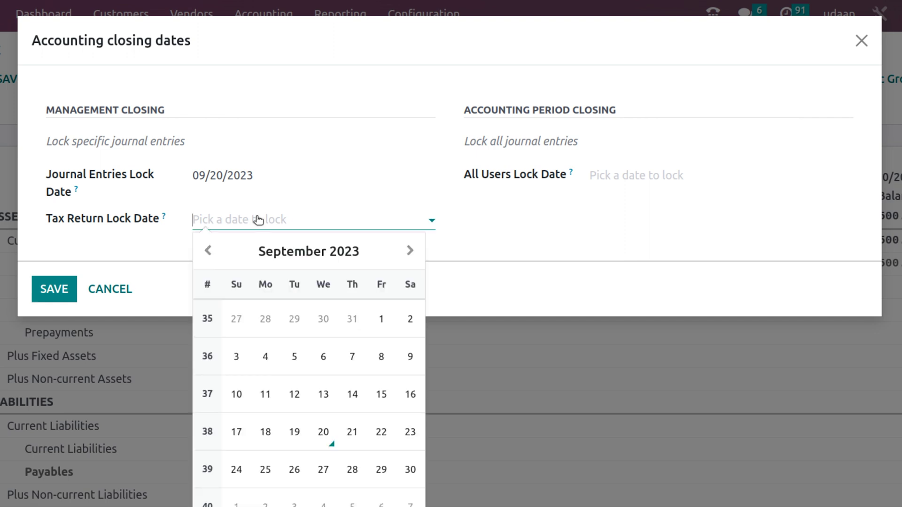
pyautogui.click(323, 432)
pyautogui.click(642, 176)
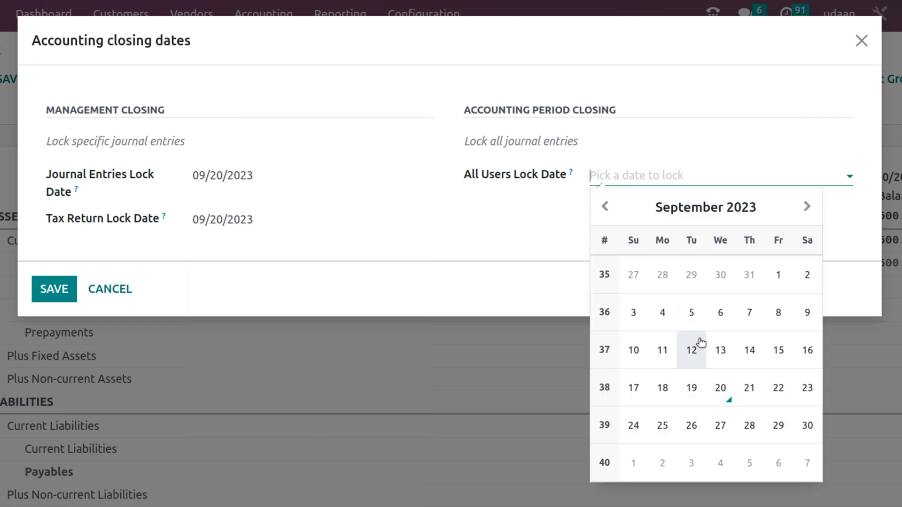
pyautogui.click(721, 388)
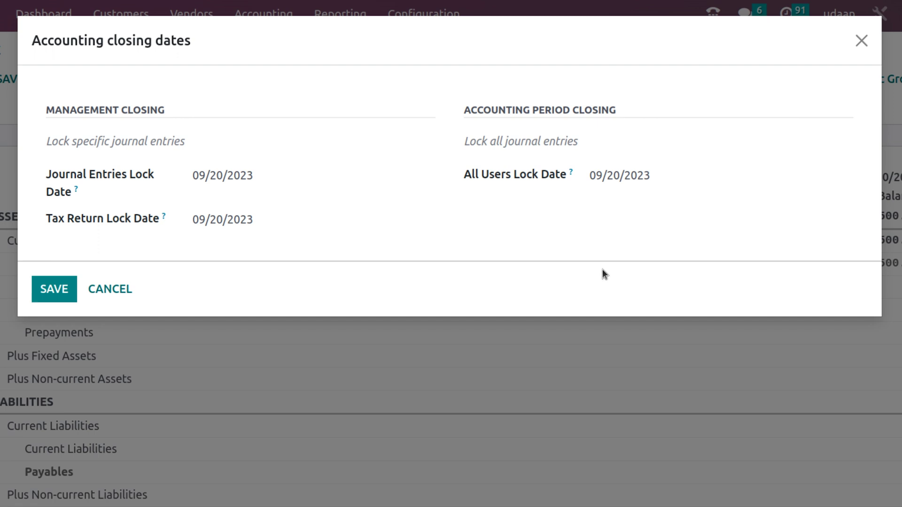
pyautogui.click(54, 289)
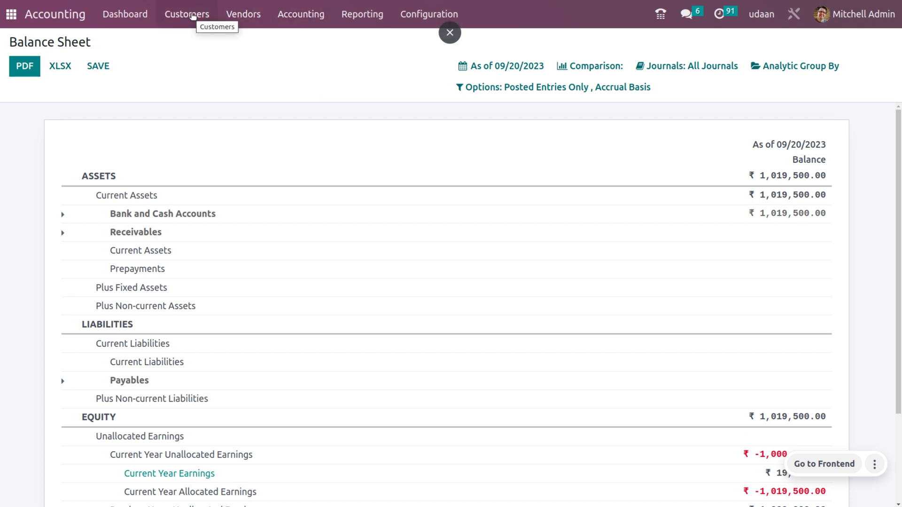
# Start a new customer invoice and check how the lock date affects it.
pyautogui.click(193, 17)
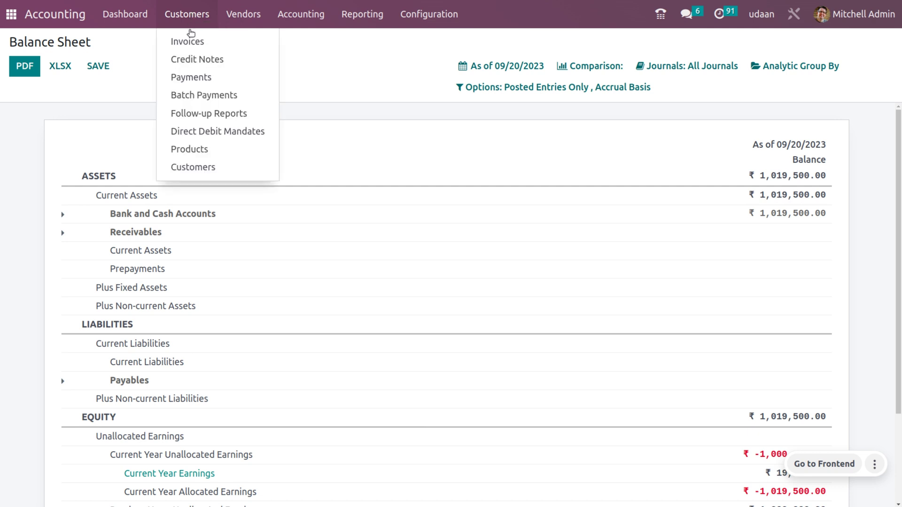
pyautogui.click(190, 42)
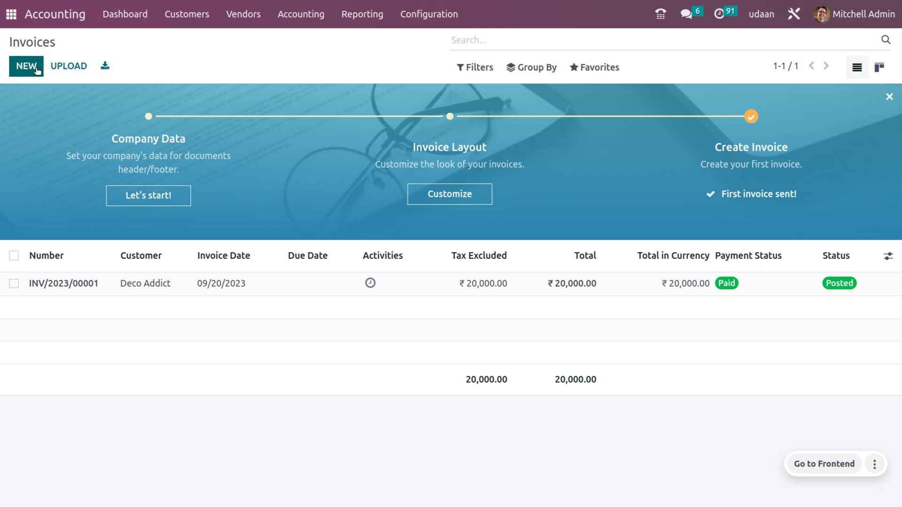
pyautogui.click(38, 70)
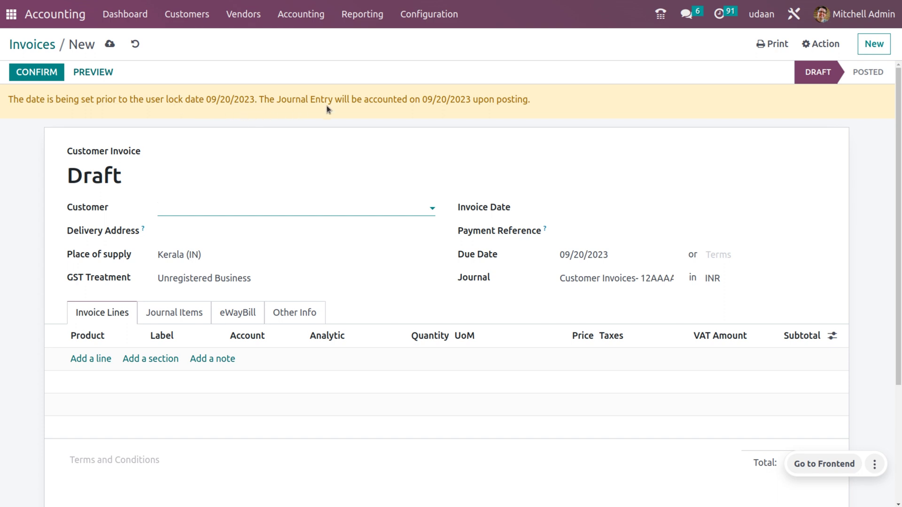
# Set the invoice's customer to Azure Interior and its invoice date to 09/19/2023.
pyautogui.click(264, 205)
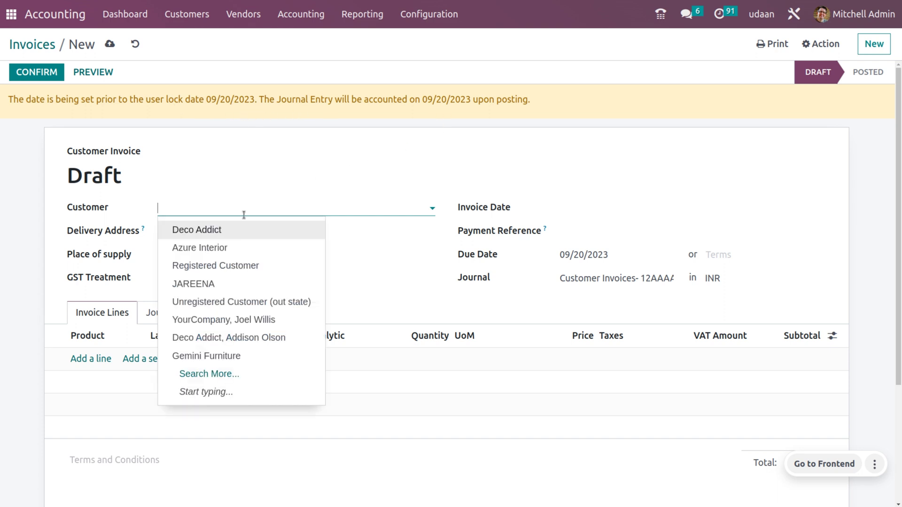
pyautogui.click(211, 247)
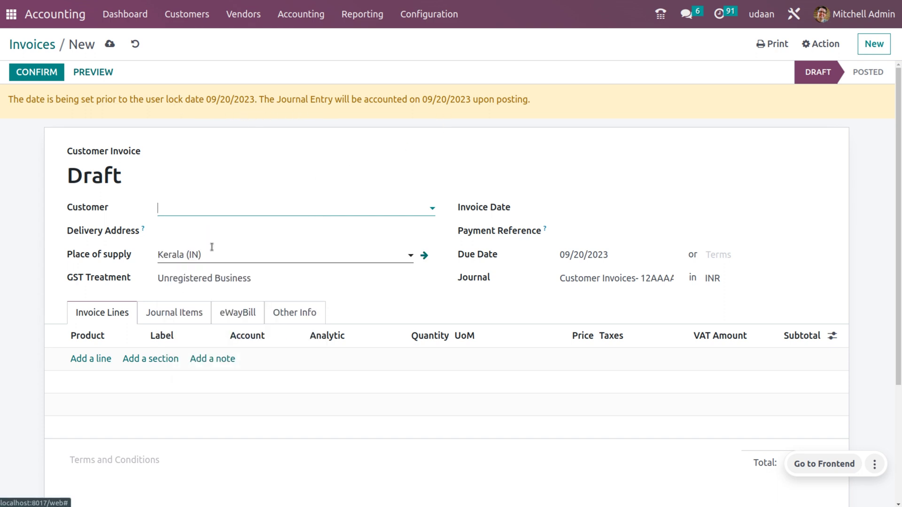
pyautogui.click(621, 209)
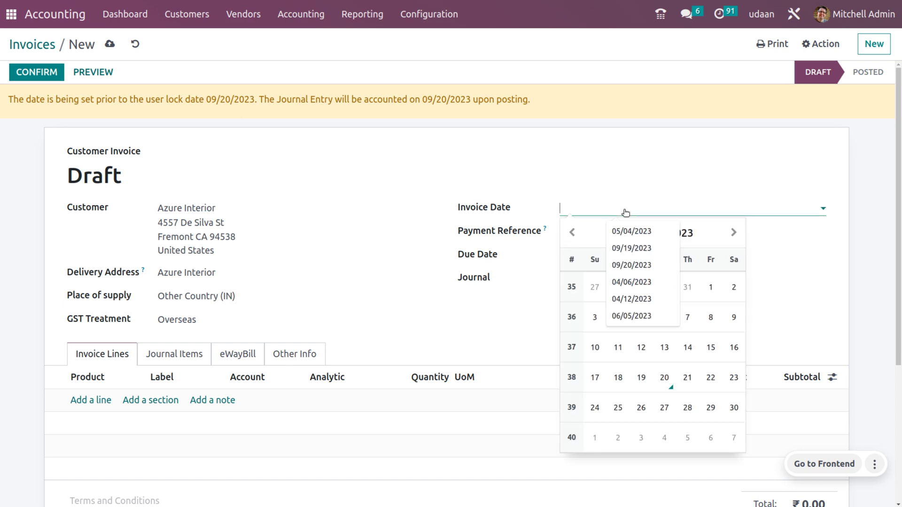
pyautogui.click(651, 386)
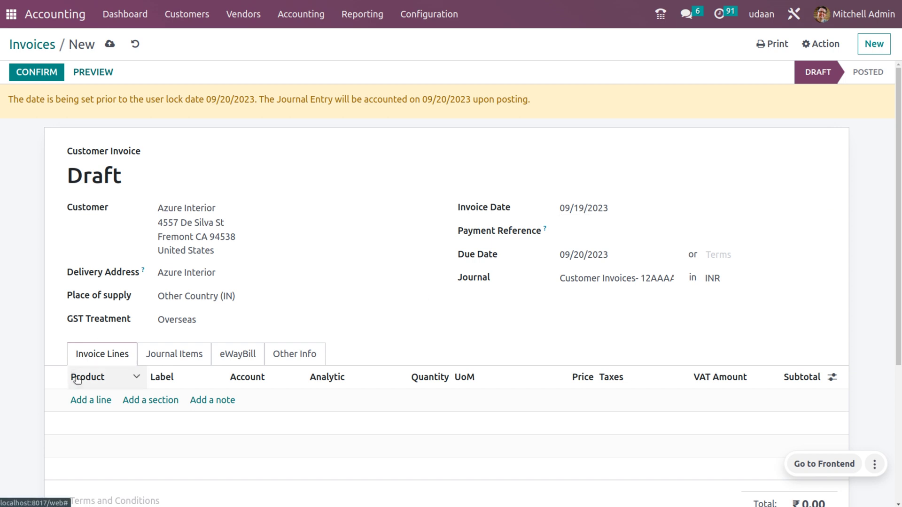
# Add an invoice line for [CONS_0001] Whiteboard Pen without the GST 5% tax and set its price to 50.
pyautogui.click(91, 401)
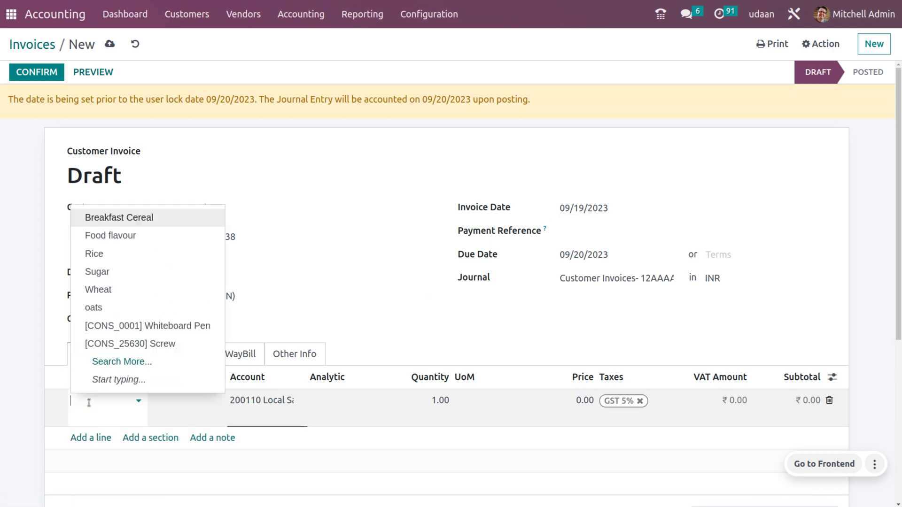
pyautogui.click(136, 329)
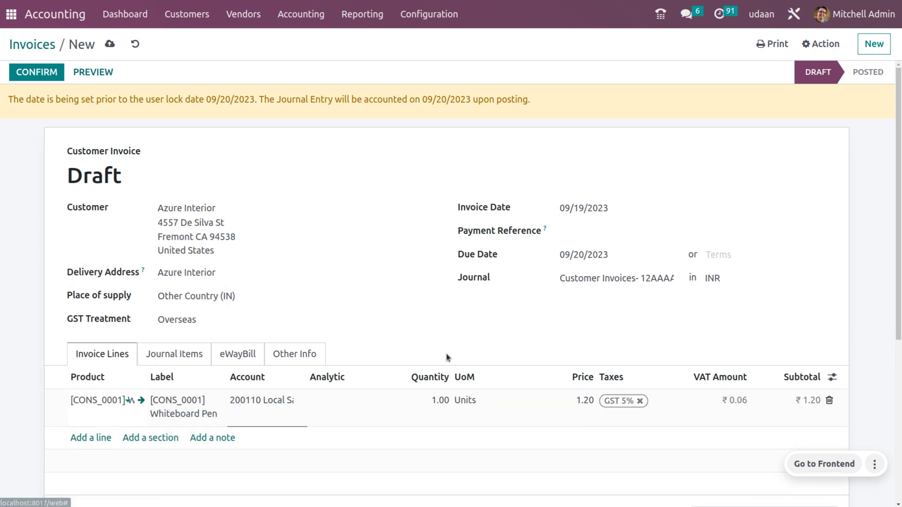
pyautogui.click(640, 401)
pyautogui.click(571, 400)
pyautogui.doubleClick(571, 401)
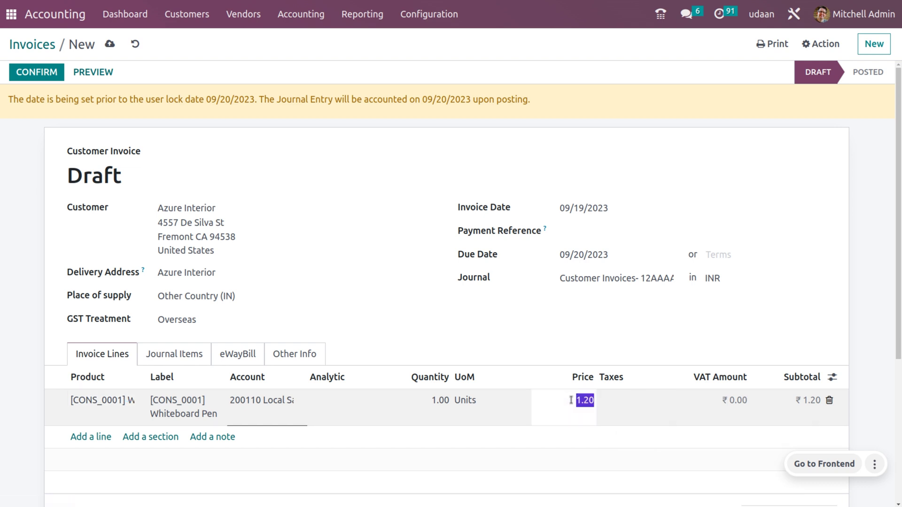
pyautogui.write('50')
pyautogui.click(398, 226)
pyautogui.click(369, 207)
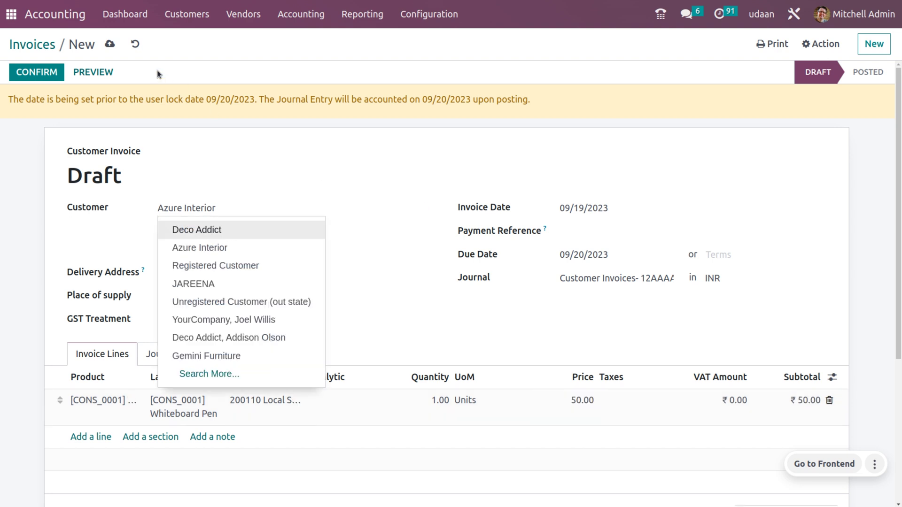
# Save the draft invoice and try to confirm it with the invoice date before the lock date.
pyautogui.click(110, 44)
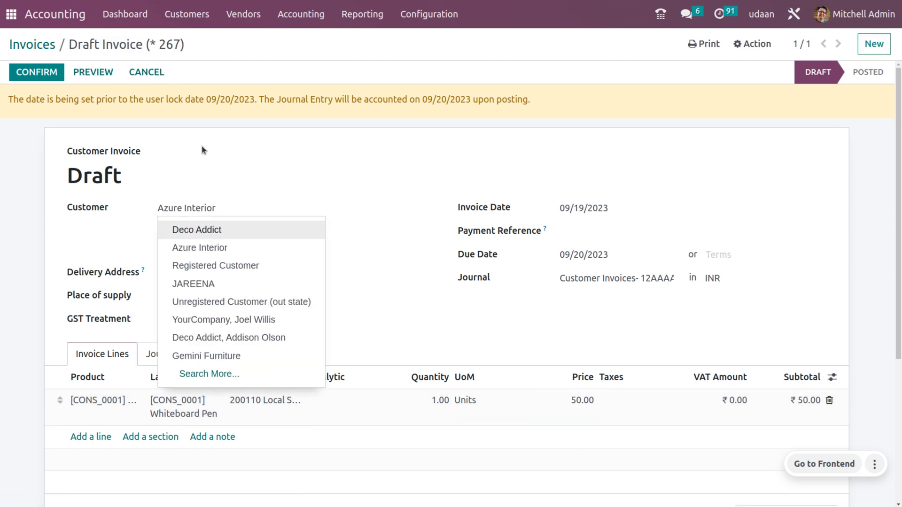
pyautogui.click(40, 71)
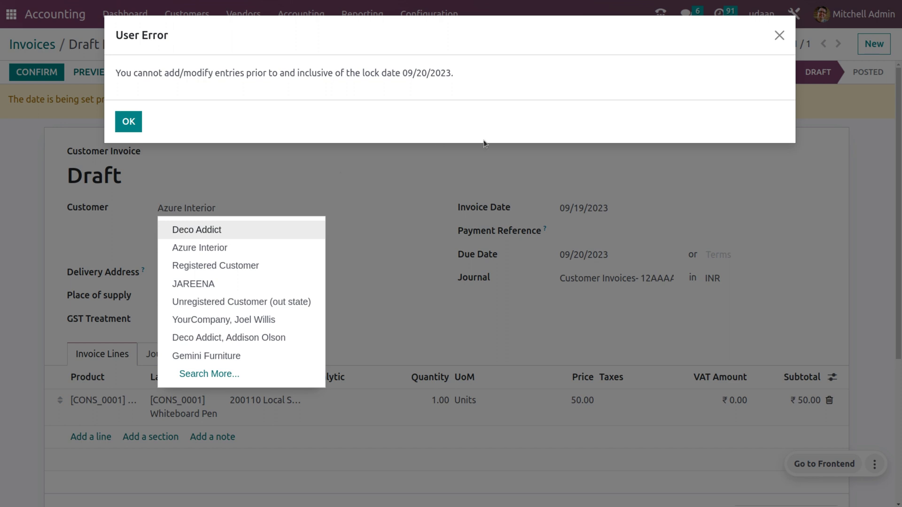
pyautogui.click(779, 35)
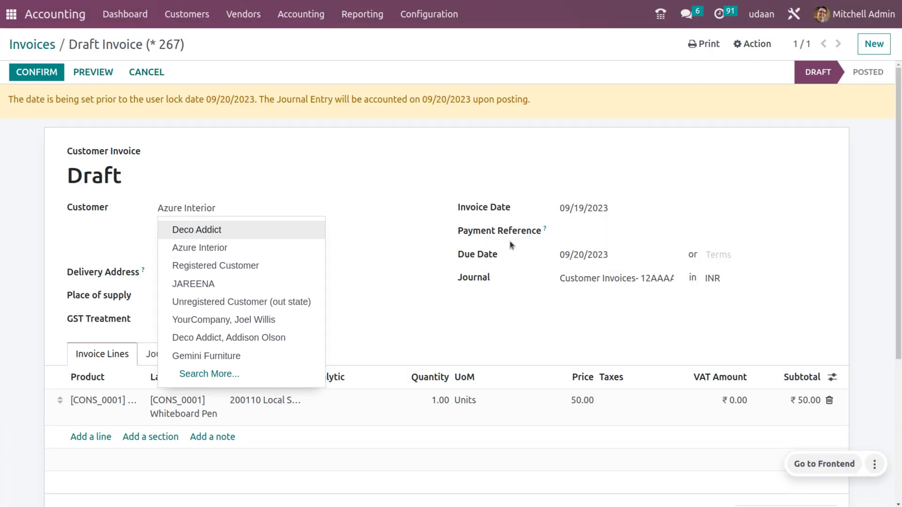
# Change the invoice date to 09/21/2023, then save and confirm the invoice.
pyautogui.click(588, 210)
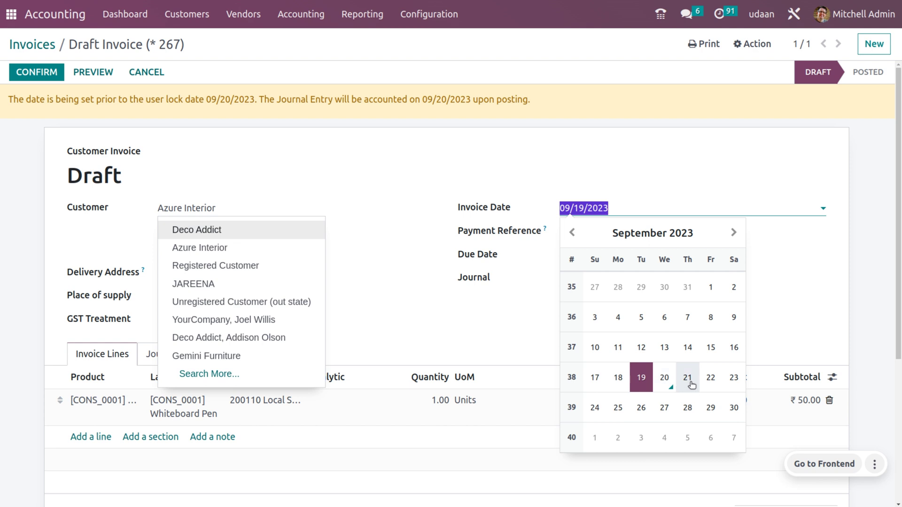
pyautogui.click(690, 381)
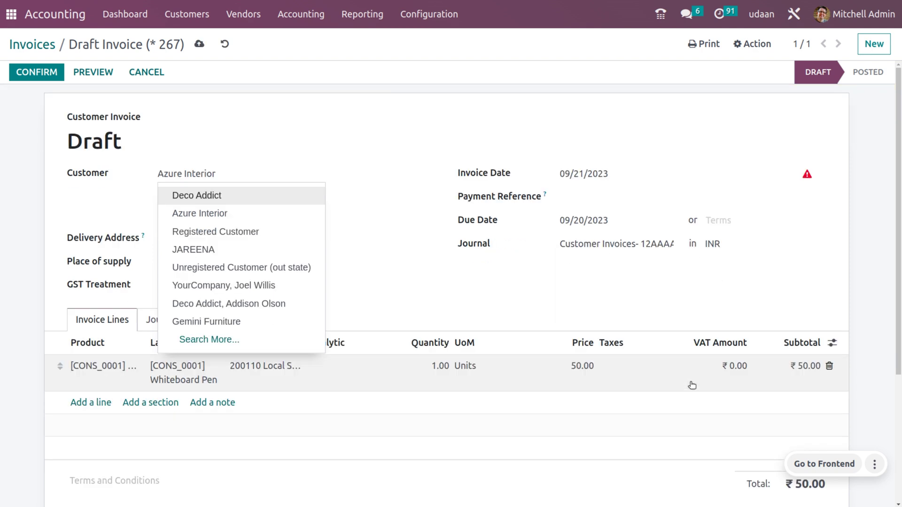
pyautogui.click(620, 178)
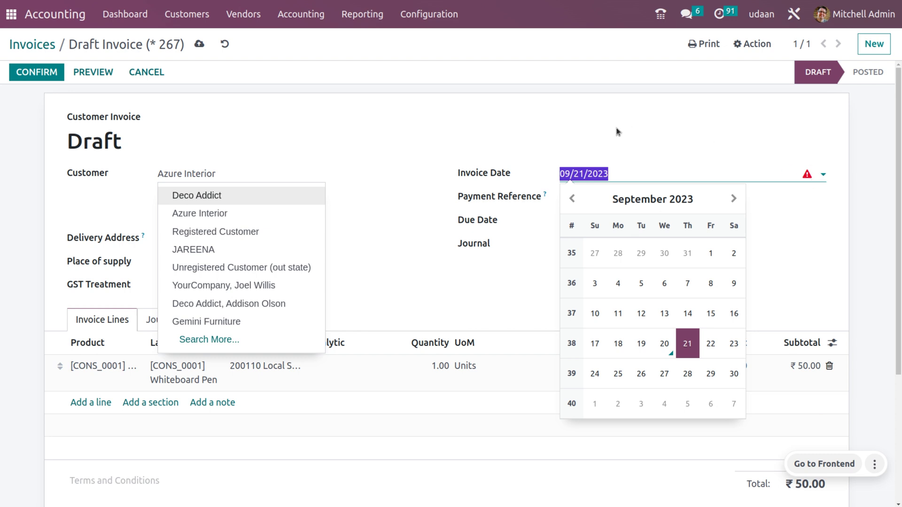
pyautogui.click(197, 45)
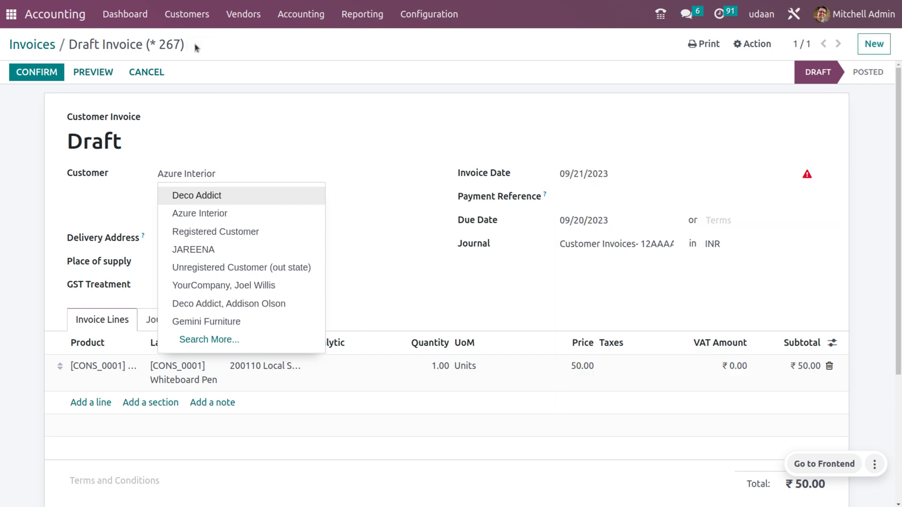
pyautogui.click(44, 71)
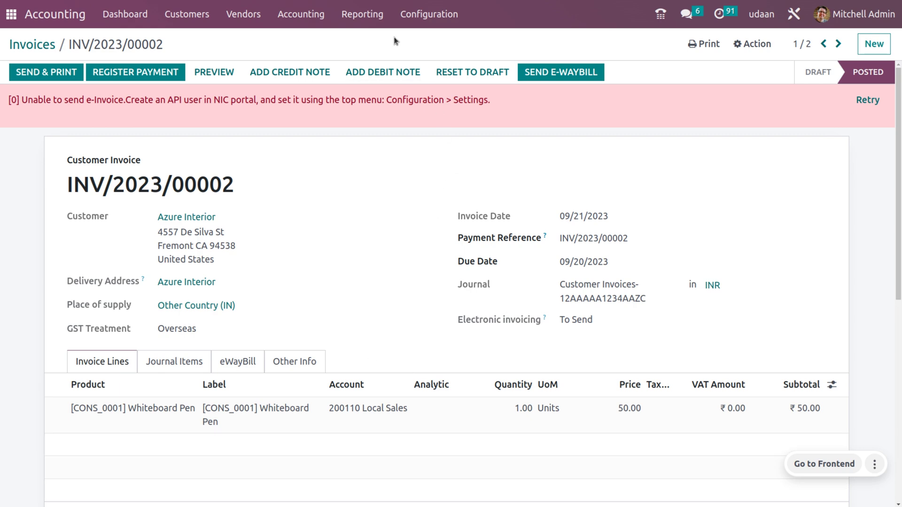
# Open the General Ledger report and examine its period, journal, analytic and entry option filters.
pyautogui.click(373, 19)
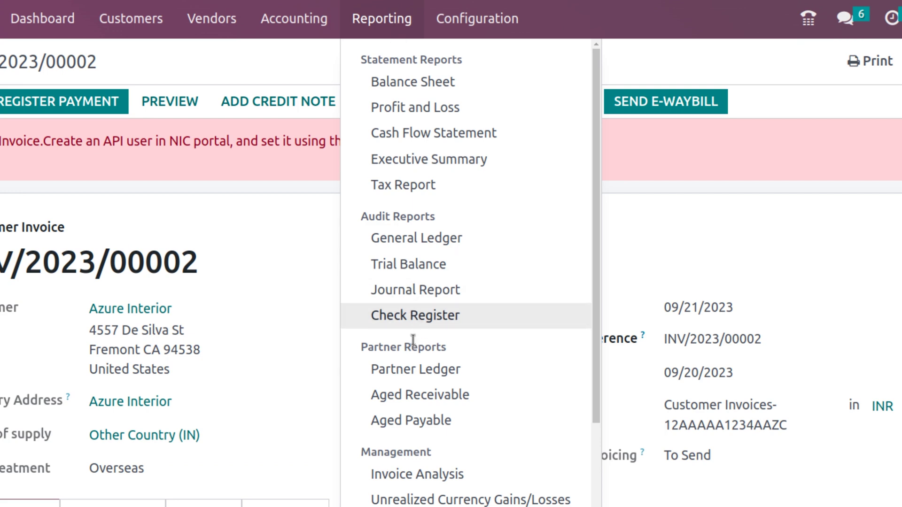
pyautogui.click(416, 247)
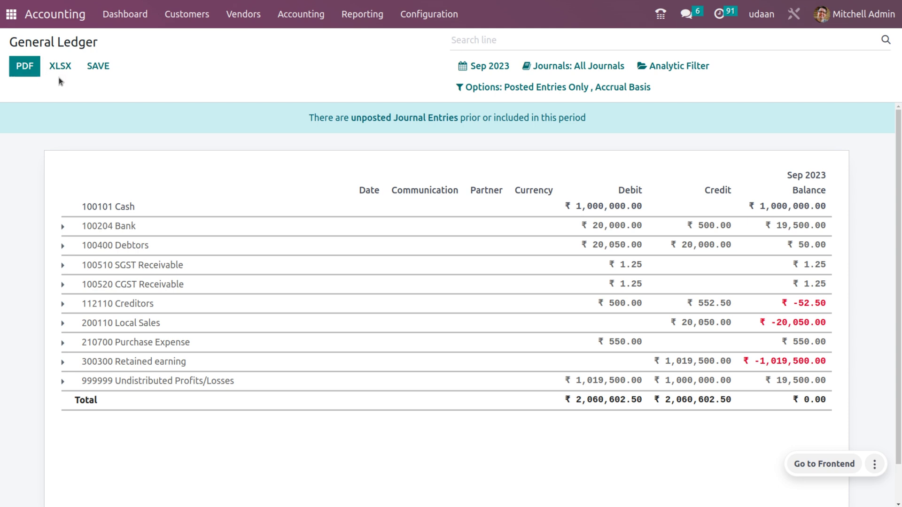
pyautogui.click(490, 70)
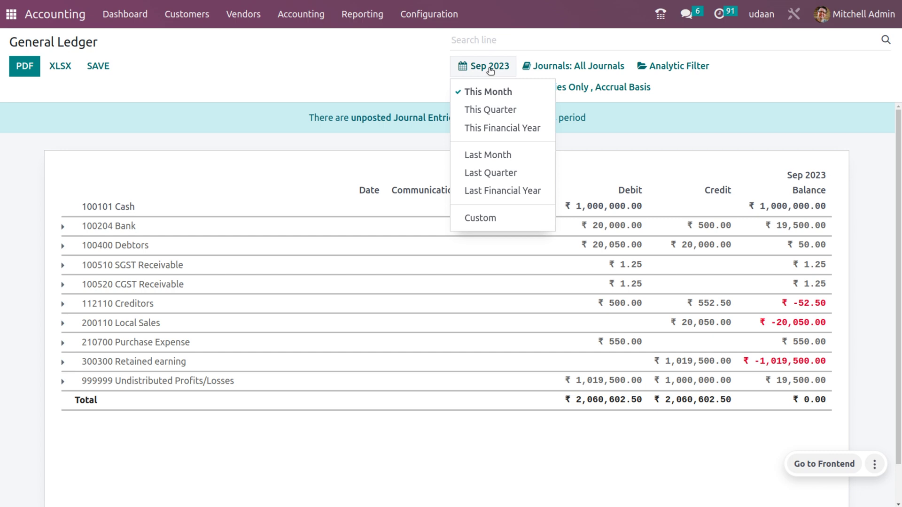
pyautogui.click(556, 77)
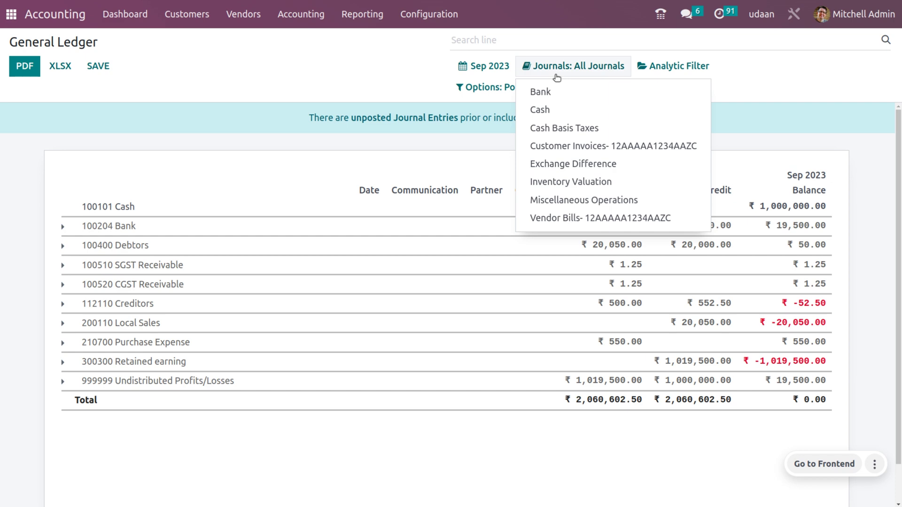
pyautogui.click(654, 75)
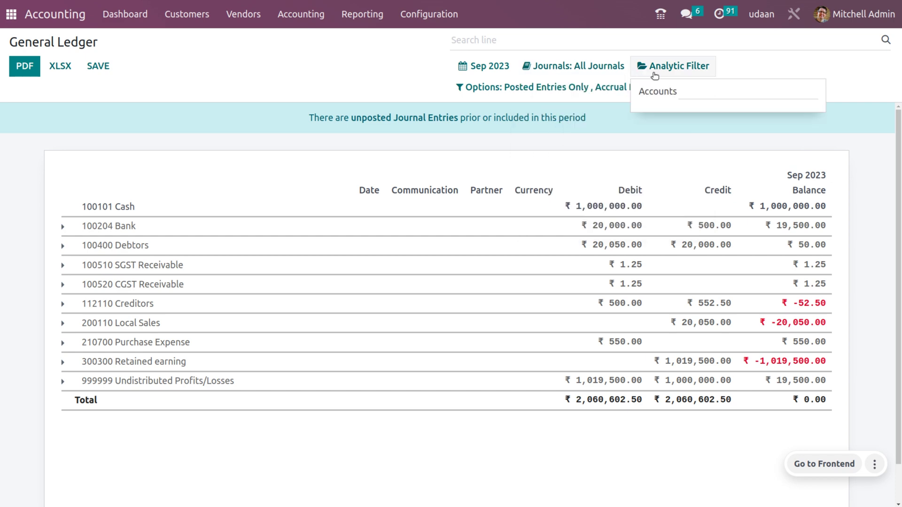
pyautogui.click(529, 95)
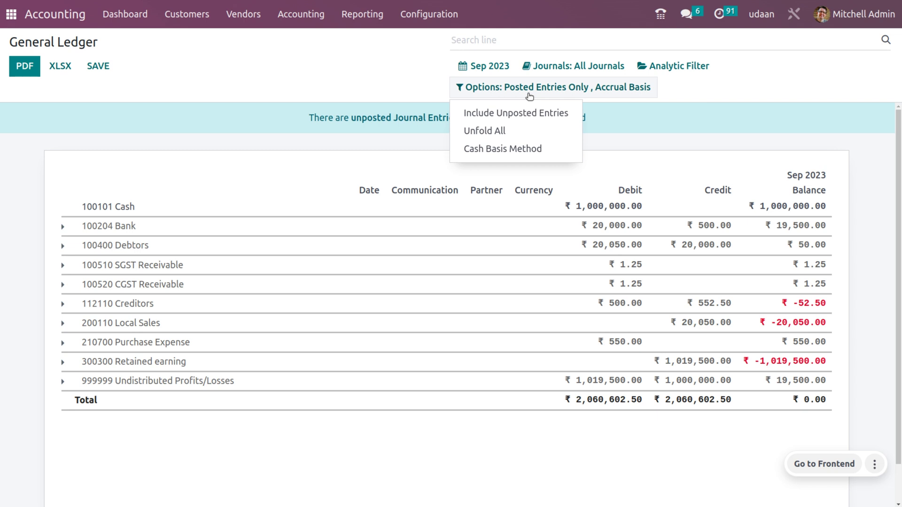